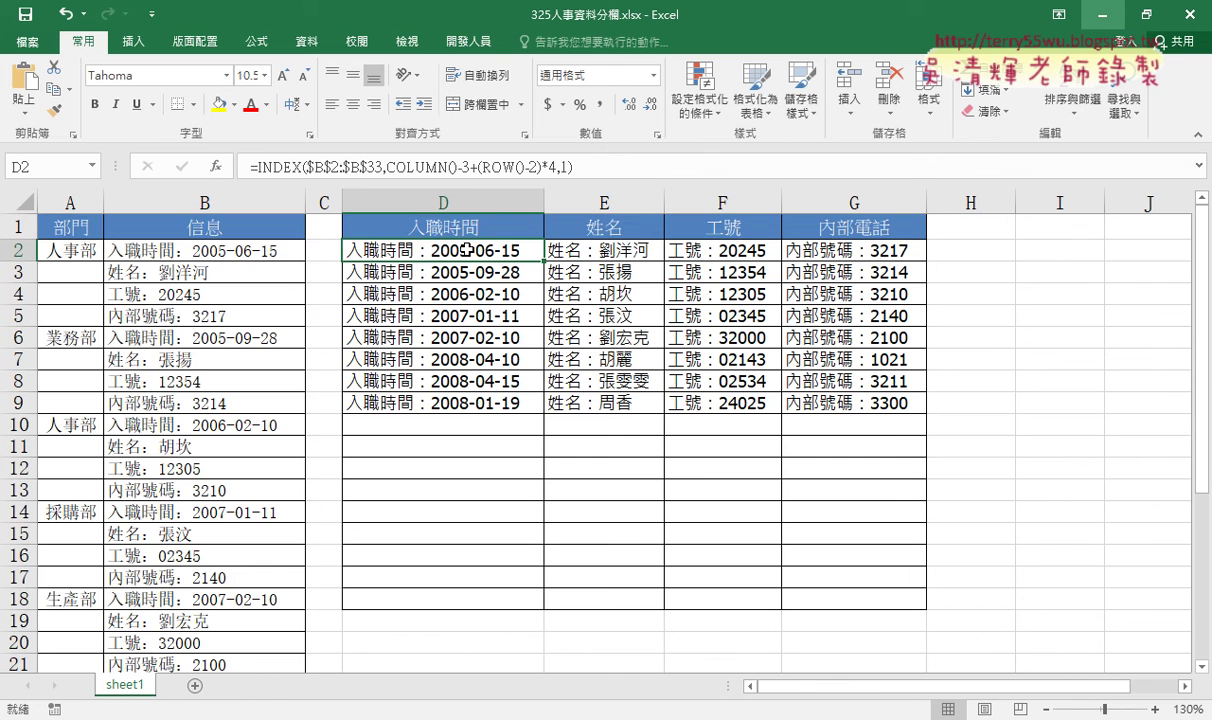
- Select source column B and report columns D:G, then bring up D2's INDEX arguments in array form
{"action": "left_click", "coordinate": [213, 198]}
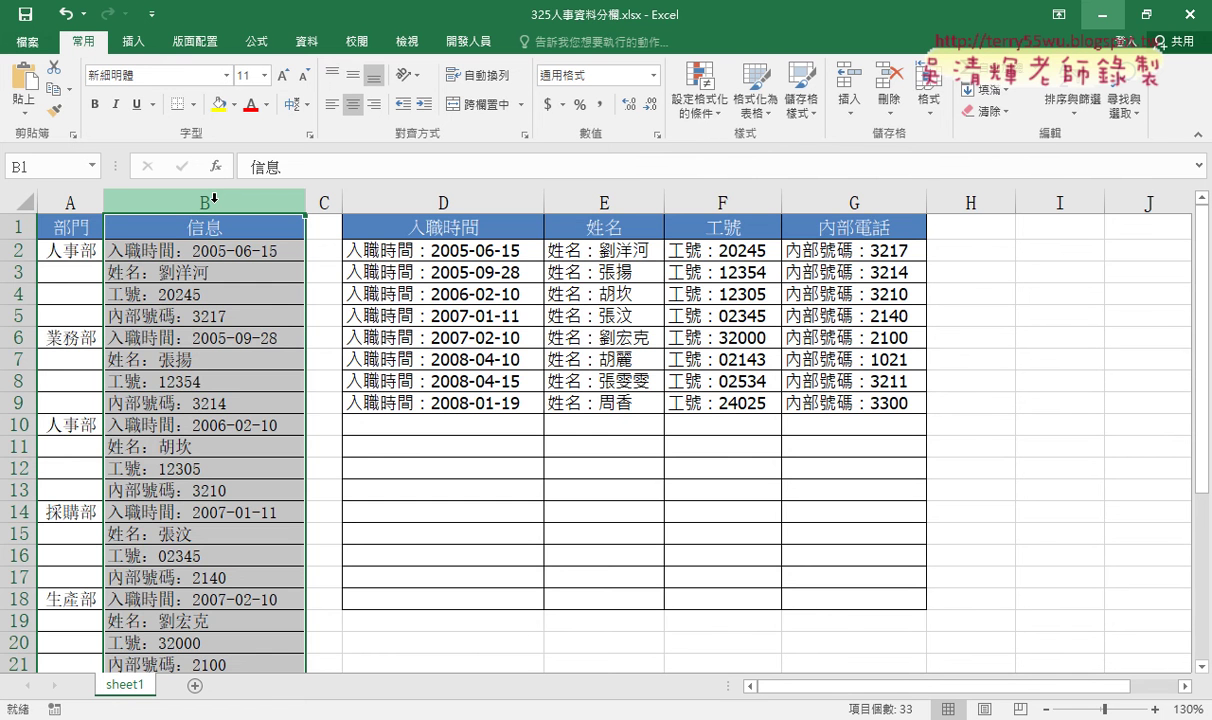
{"action": "left_click_drag", "start_coordinate": [441, 201], "coordinate": [847, 201]}
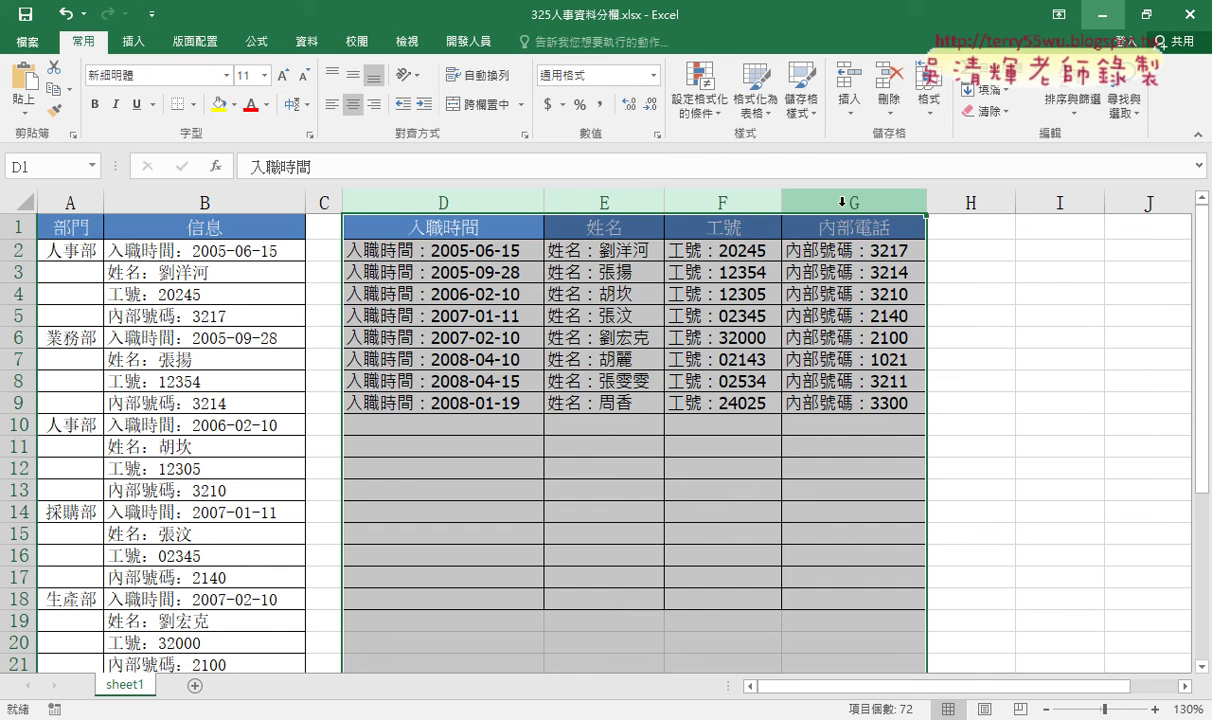
{"action": "left_click", "coordinate": [500, 250]}
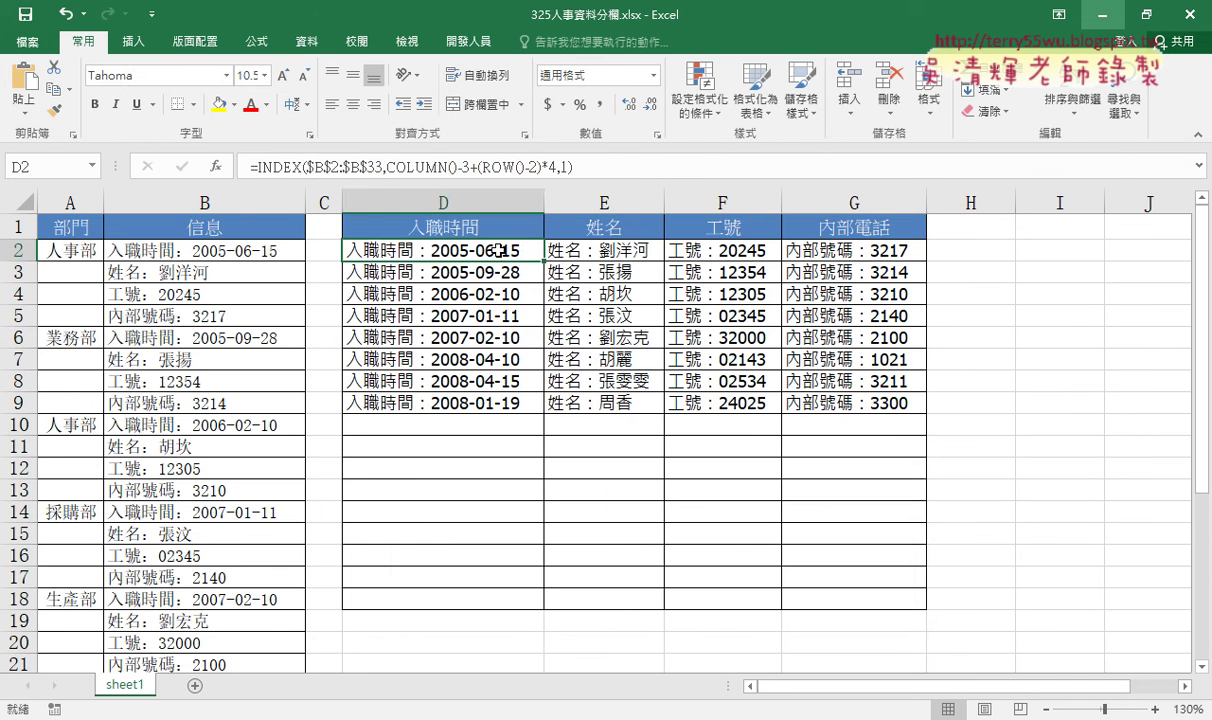
{"action": "left_click", "coordinate": [280, 167]}
{"action": "left_click", "coordinate": [214, 166]}
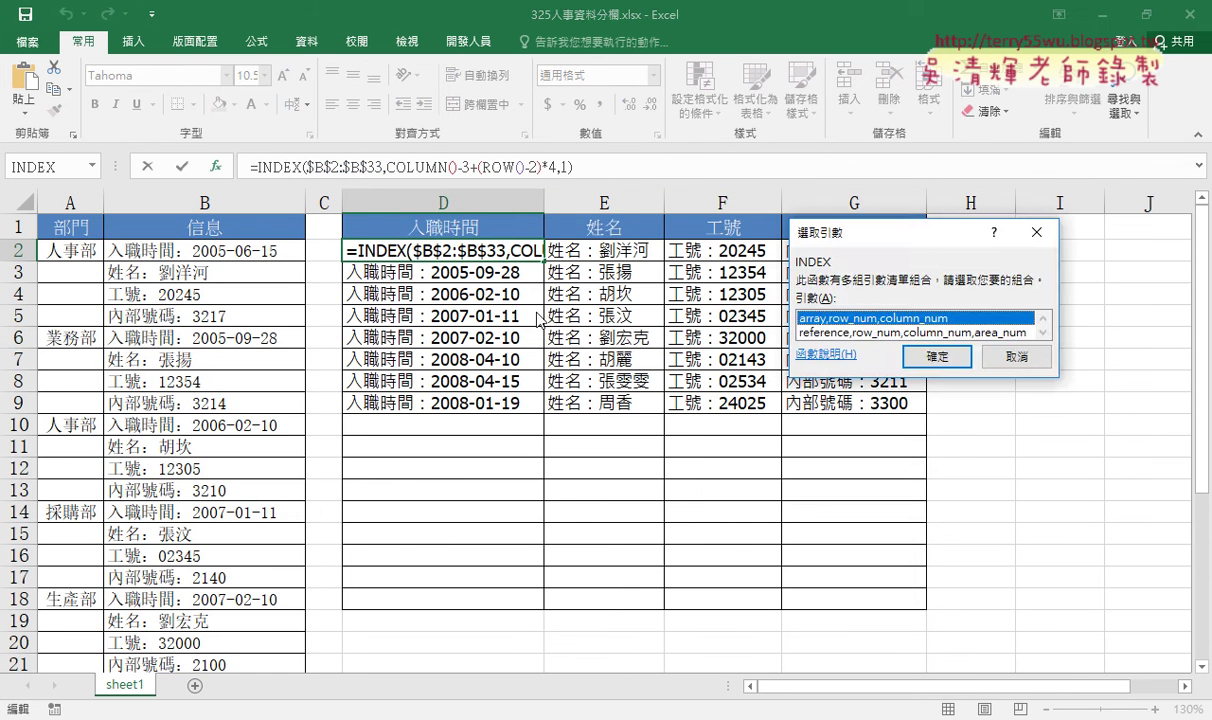
{"action": "left_click", "coordinate": [936, 356]}
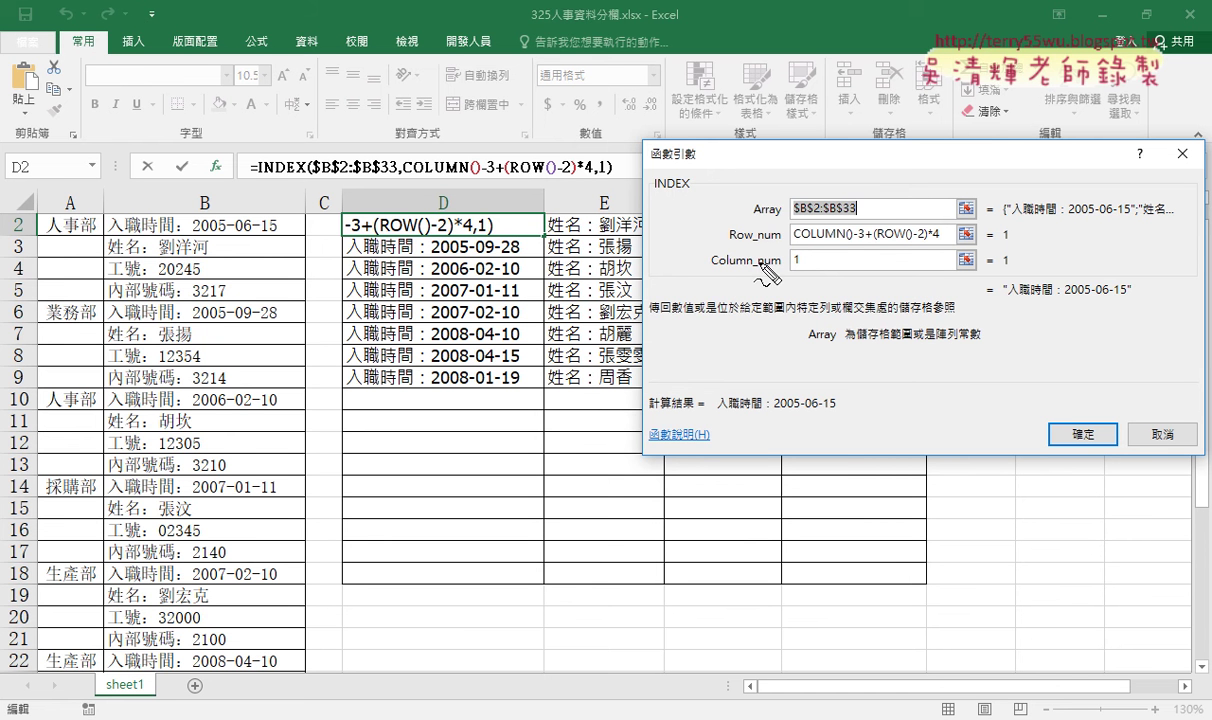
- Mark up the Array, Row_num and COLUMN arguments with the pen, then clear the ink
{"action": "mouse_move", "coordinate": [753, 214]}
{"action": "left_mouse_down"}
{"action": "mouse_move", "coordinate": [780, 213]}
{"action": "mouse_move", "coordinate": [778, 240]}
{"action": "mouse_move", "coordinate": [712, 268]}
{"action": "left_mouse_up"}
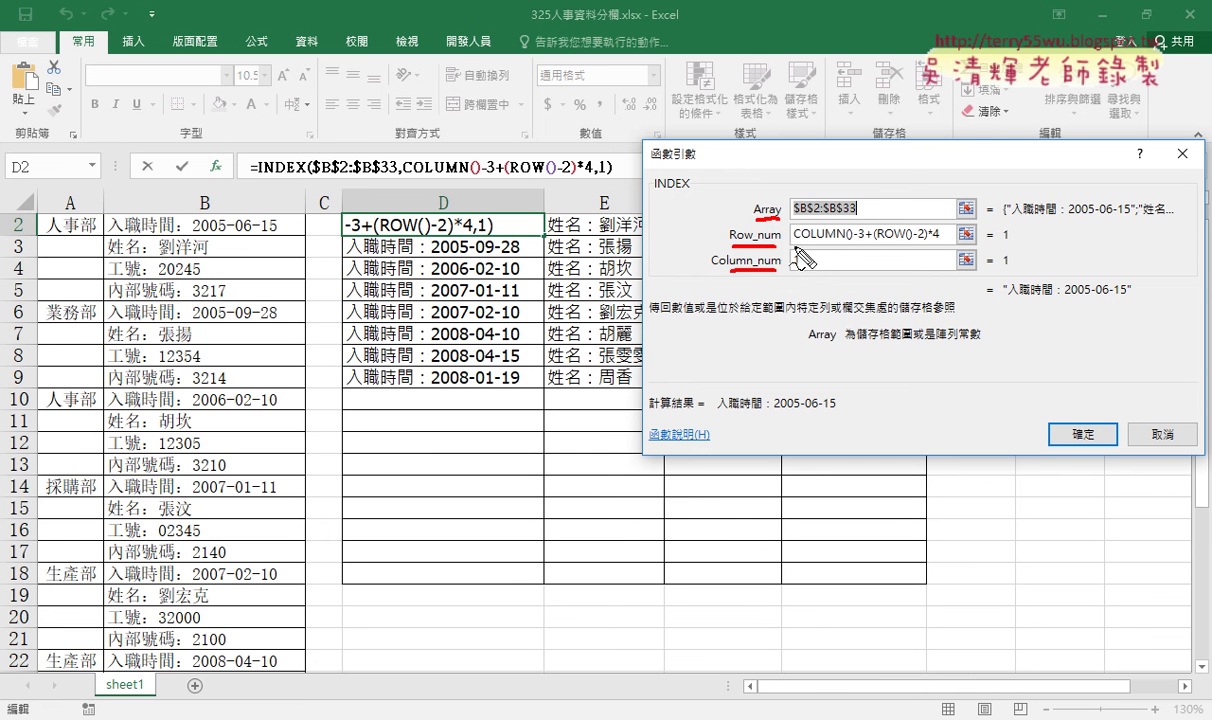
{"action": "left_click_drag", "start_coordinate": [794, 243], "coordinate": [936, 245]}
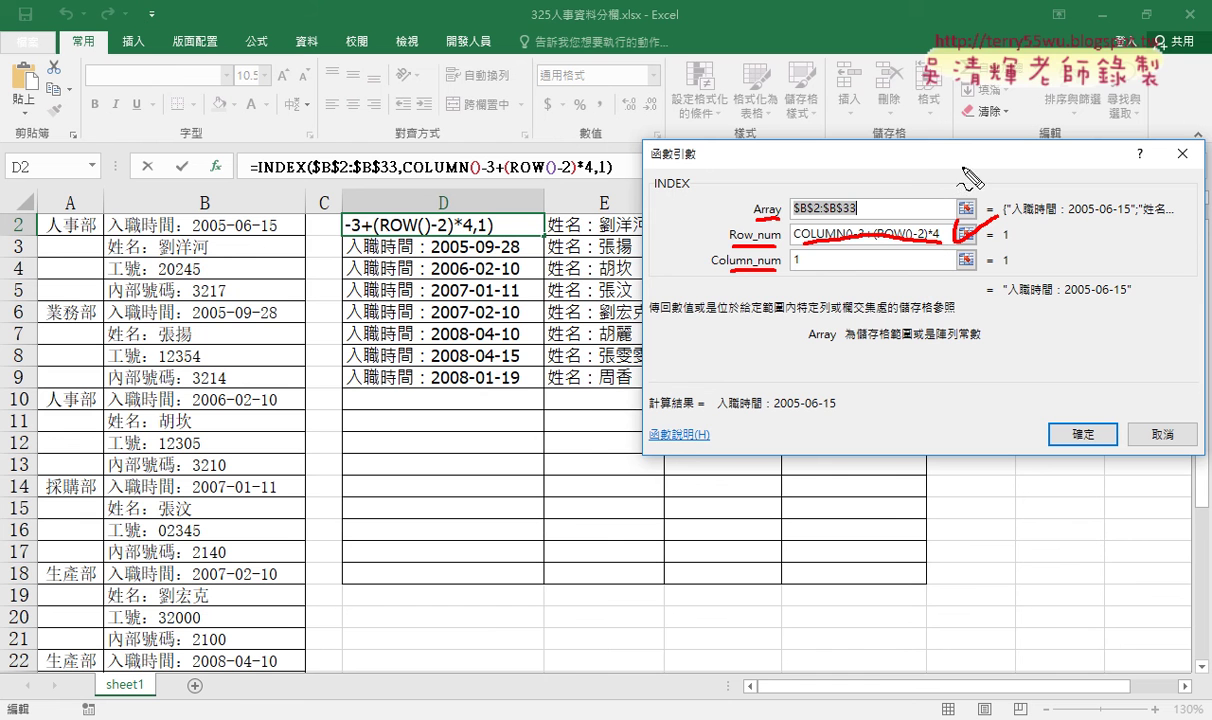
{"action": "mouse_move", "coordinate": [960, 170]}
{"action": "left_mouse_down"}
{"action": "mouse_move", "coordinate": [922, 238]}
{"action": "mouse_move", "coordinate": [945, 232]}
{"action": "left_mouse_up"}
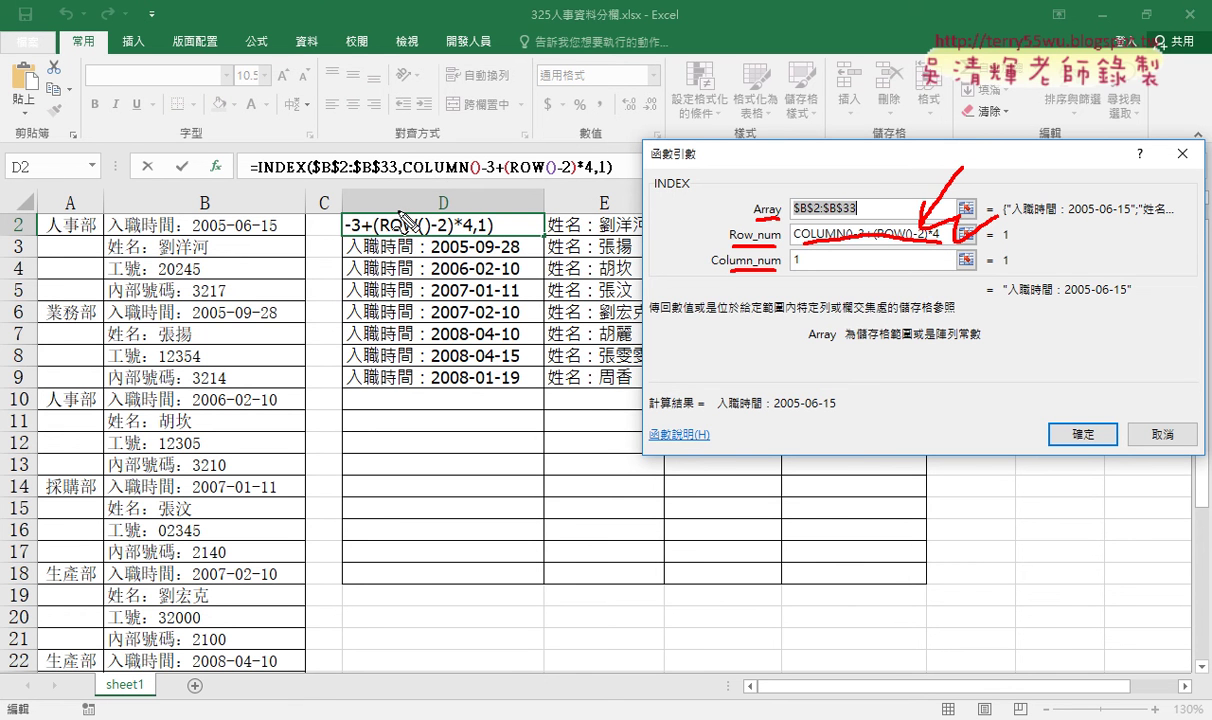
{"action": "key", "text": "Escape"}
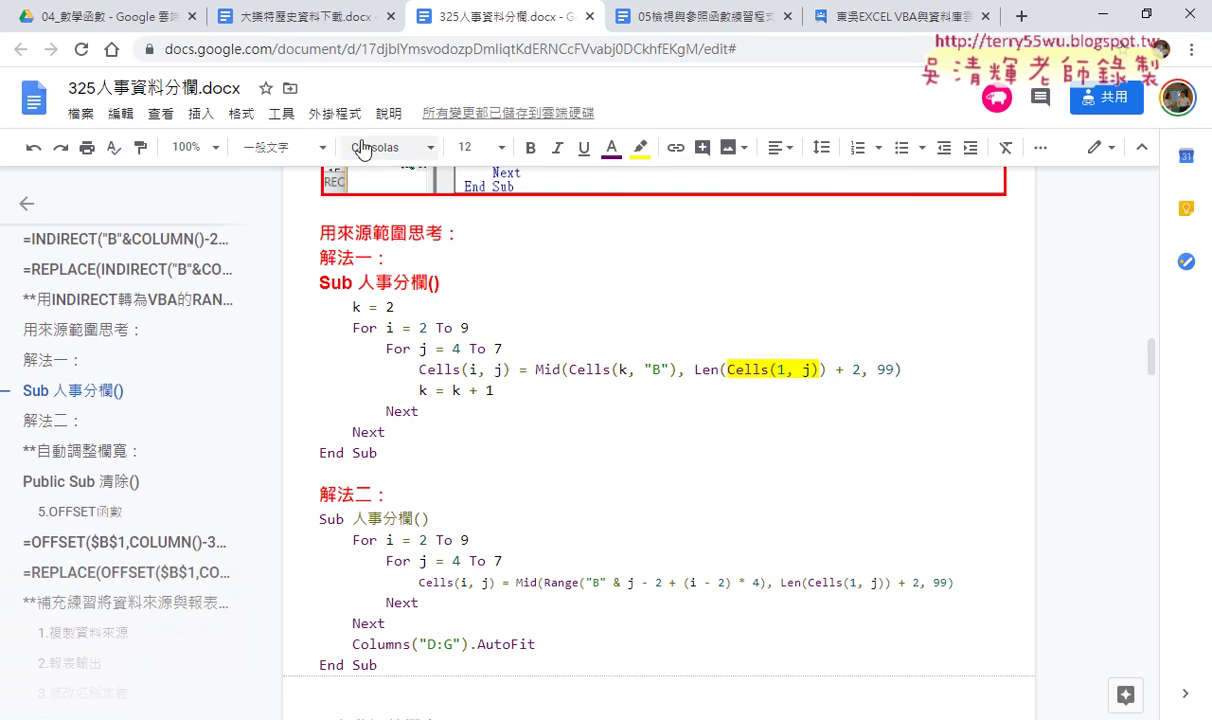
- Scroll the notes to the INDEX and MID/LEN sections and highlight the MID formula line
{"action": "scroll", "coordinate": [390, 200], "scroll_direction": "up", "scroll_amount": 5}
{"action": "scroll", "coordinate": [473, 320], "scroll_direction": "up", "scroll_amount": 4}
{"action": "scroll", "coordinate": [473, 320], "scroll_direction": "up", "scroll_amount": 8}
{"action": "scroll", "coordinate": [473, 320], "scroll_direction": "up", "scroll_amount": 5}
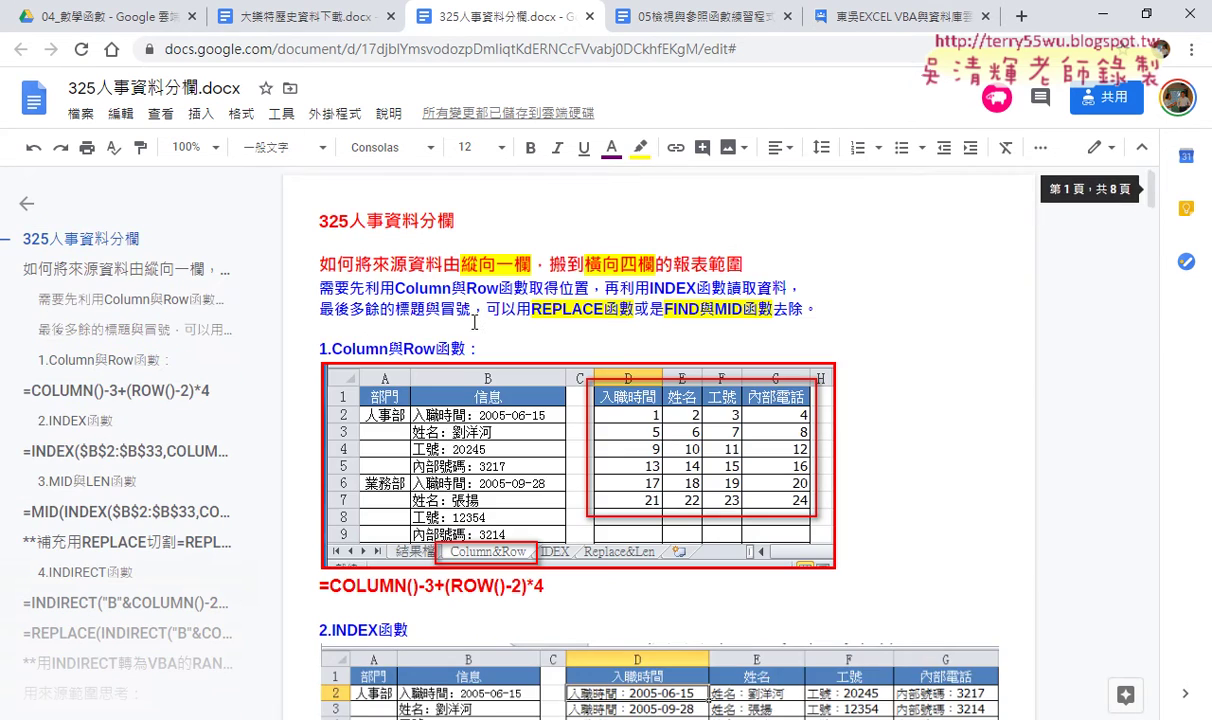
{"action": "scroll", "coordinate": [452, 420], "scroll_direction": "down", "scroll_amount": 3}
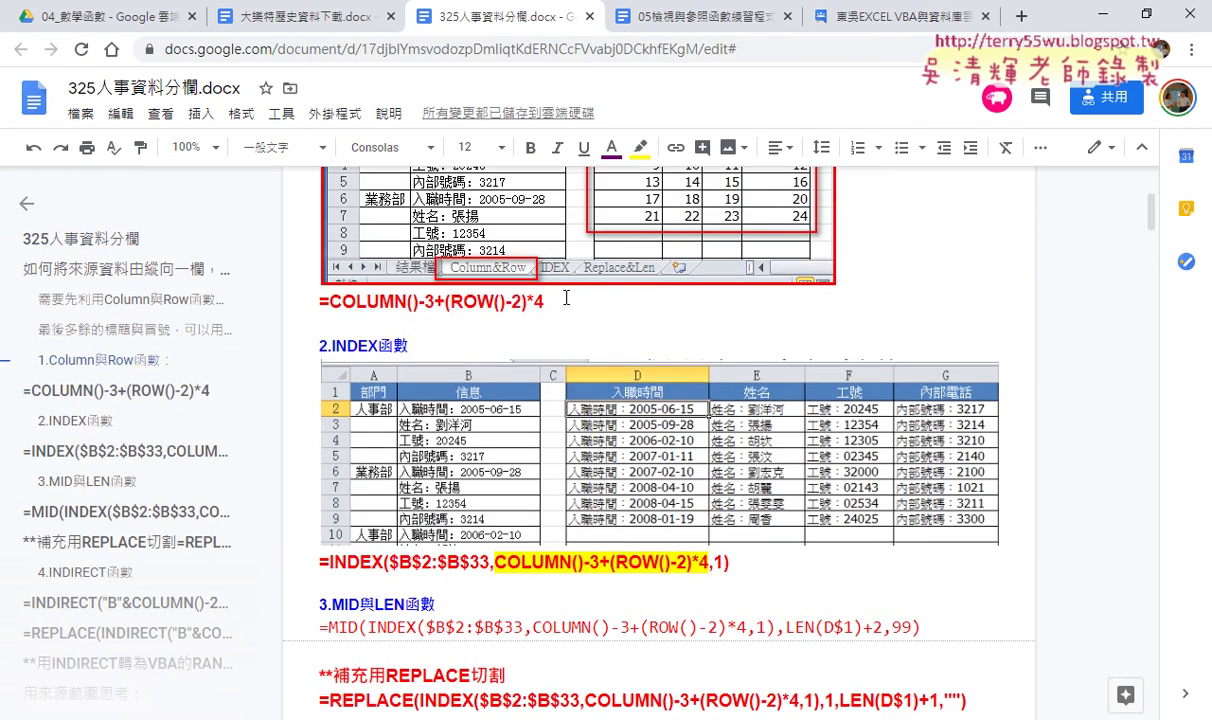
{"action": "left_click_drag", "start_coordinate": [540, 300], "coordinate": [300, 300]}
{"action": "scroll", "coordinate": [406, 328], "scroll_direction": "down", "scroll_amount": 2}
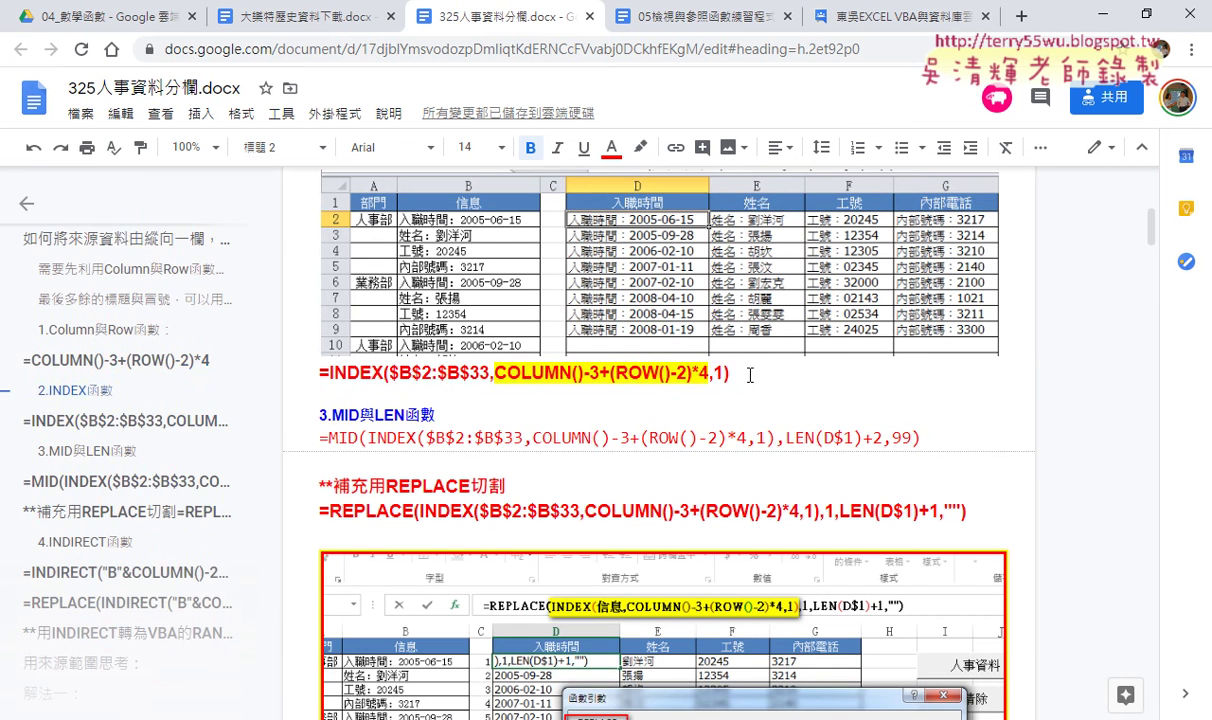
{"action": "left_click_drag", "start_coordinate": [728, 372], "coordinate": [300, 372]}
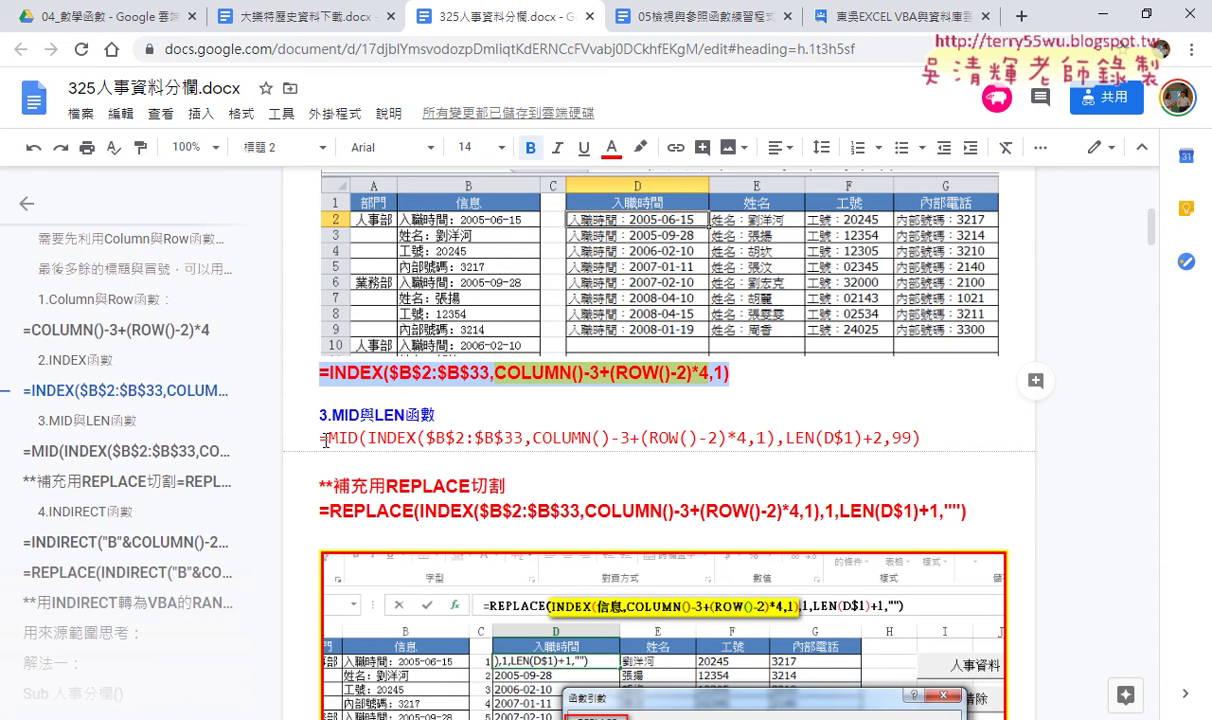
{"action": "left_click_drag", "start_coordinate": [318, 437], "coordinate": [929, 442]}
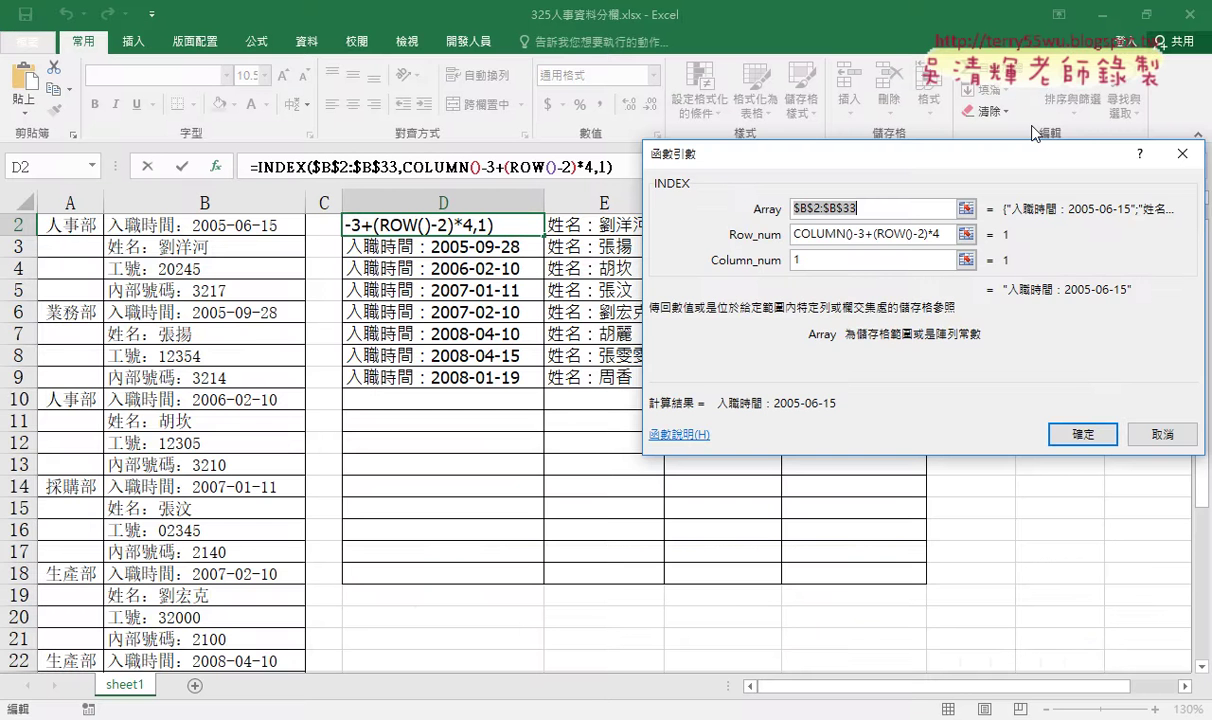
- Cancel the INDEX Function Arguments dialog and scroll up to show the row 1 headers
{"action": "left_click", "coordinate": [1162, 434]}
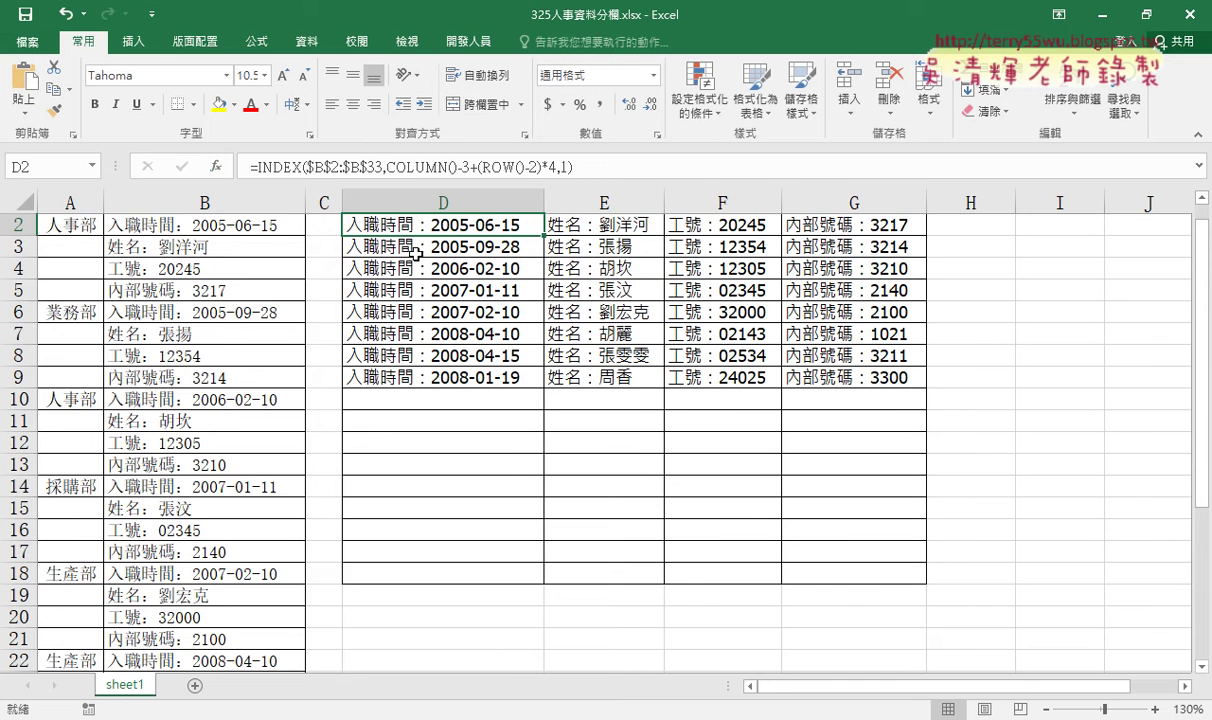
{"action": "scroll", "coordinate": [414, 253], "scroll_direction": "up", "scroll_amount": 1}
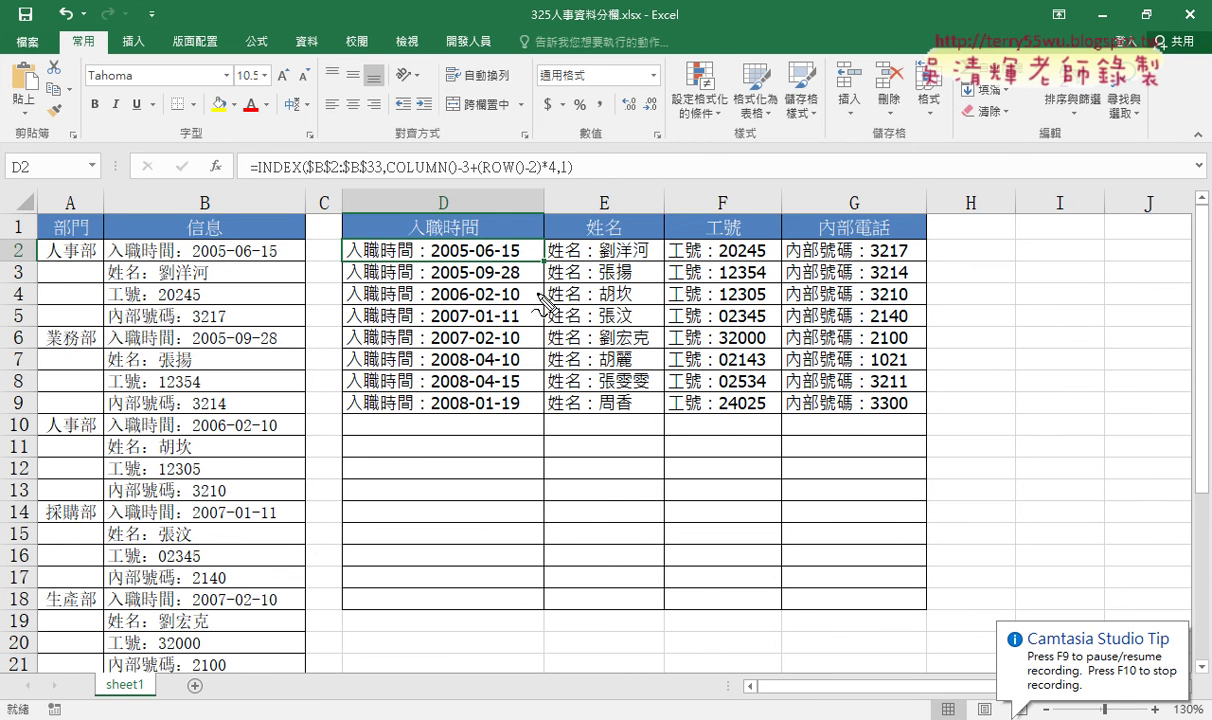
- Mark the 入職時間 header (length 4) and where D2's date starts and ends, then clear the ink
{"action": "left_click_drag", "start_coordinate": [478, 235], "coordinate": [403, 236]}
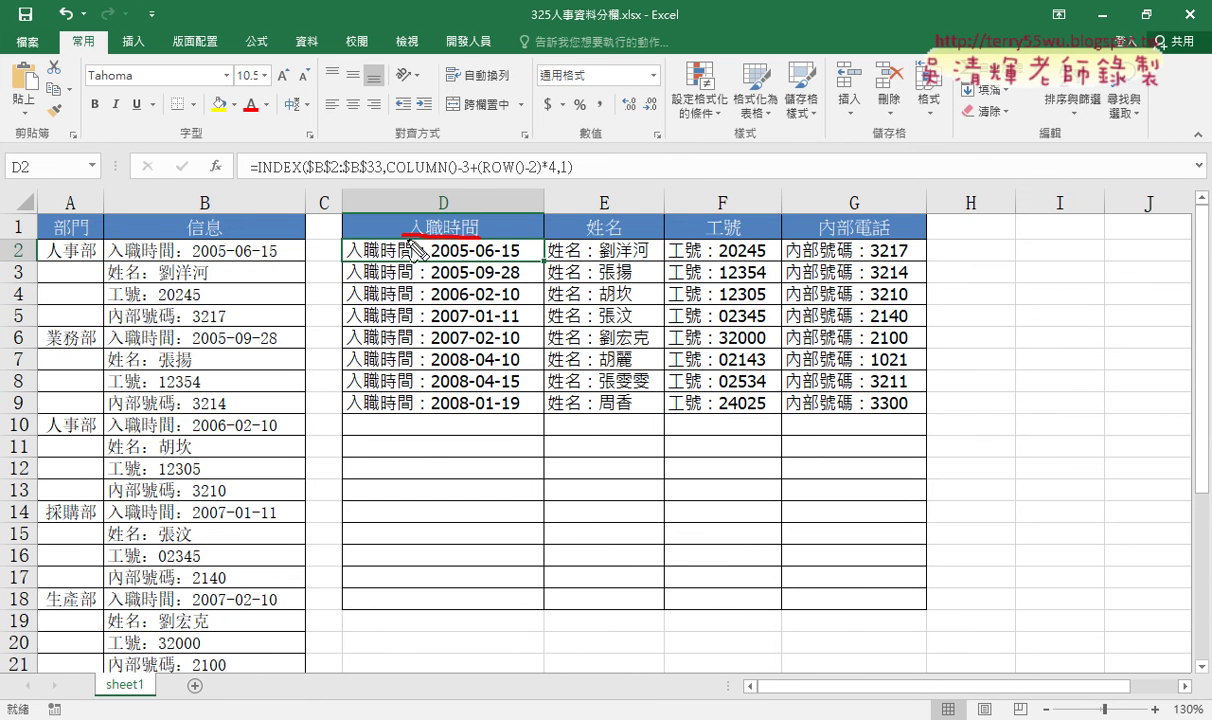
{"action": "mouse_move", "coordinate": [405, 238]}
{"action": "left_mouse_down"}
{"action": "mouse_move", "coordinate": [497, 225]}
{"action": "mouse_move", "coordinate": [489, 243]}
{"action": "left_mouse_up"}
{"action": "mouse_move", "coordinate": [455, 157]}
{"action": "left_mouse_down"}
{"action": "mouse_move", "coordinate": [467, 185]}
{"action": "mouse_move", "coordinate": [452, 215]}
{"action": "left_mouse_up"}
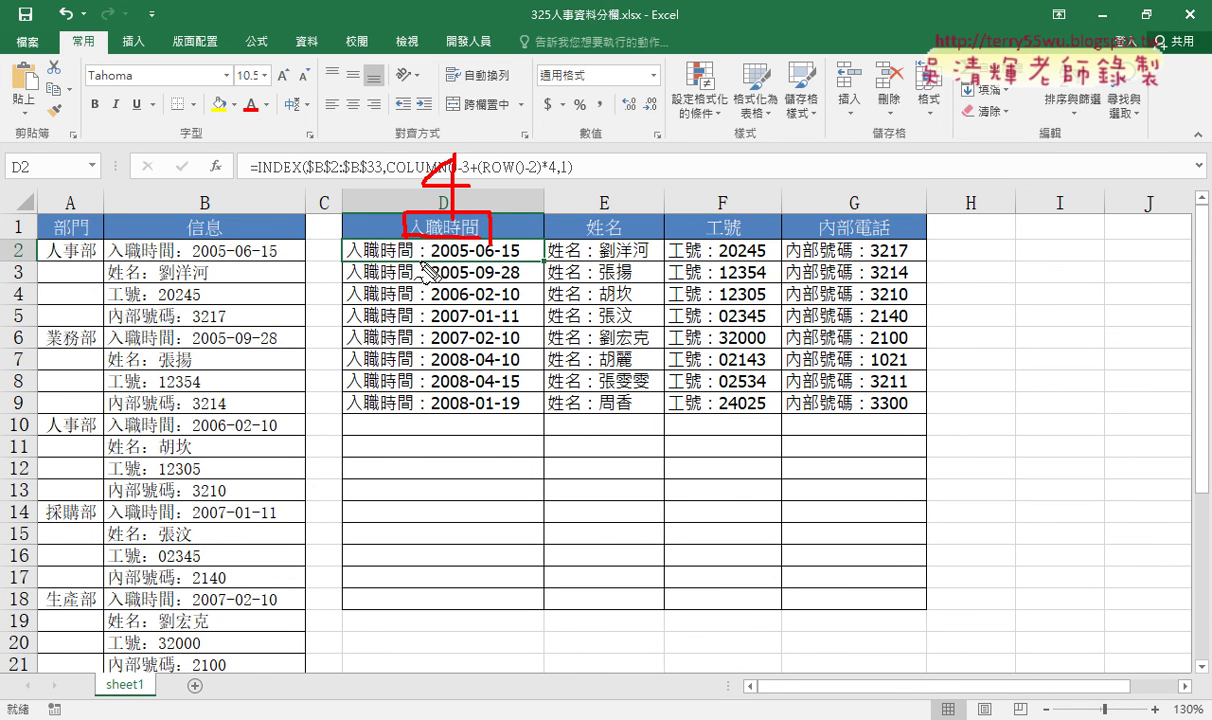
{"action": "left_click_drag", "start_coordinate": [414, 263], "coordinate": [430, 262]}
{"action": "left_click_drag", "start_coordinate": [427, 243], "coordinate": [427, 266]}
{"action": "left_click_drag", "start_coordinate": [519, 238], "coordinate": [518, 268]}
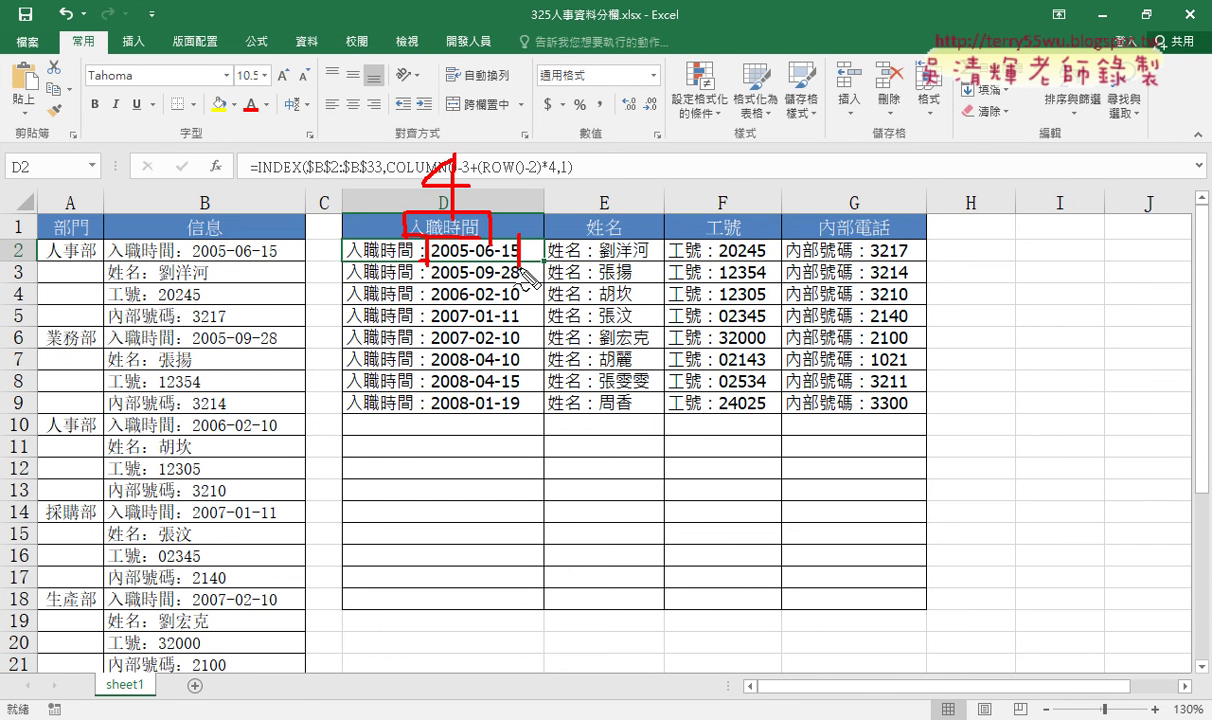
{"action": "key", "text": "Escape"}
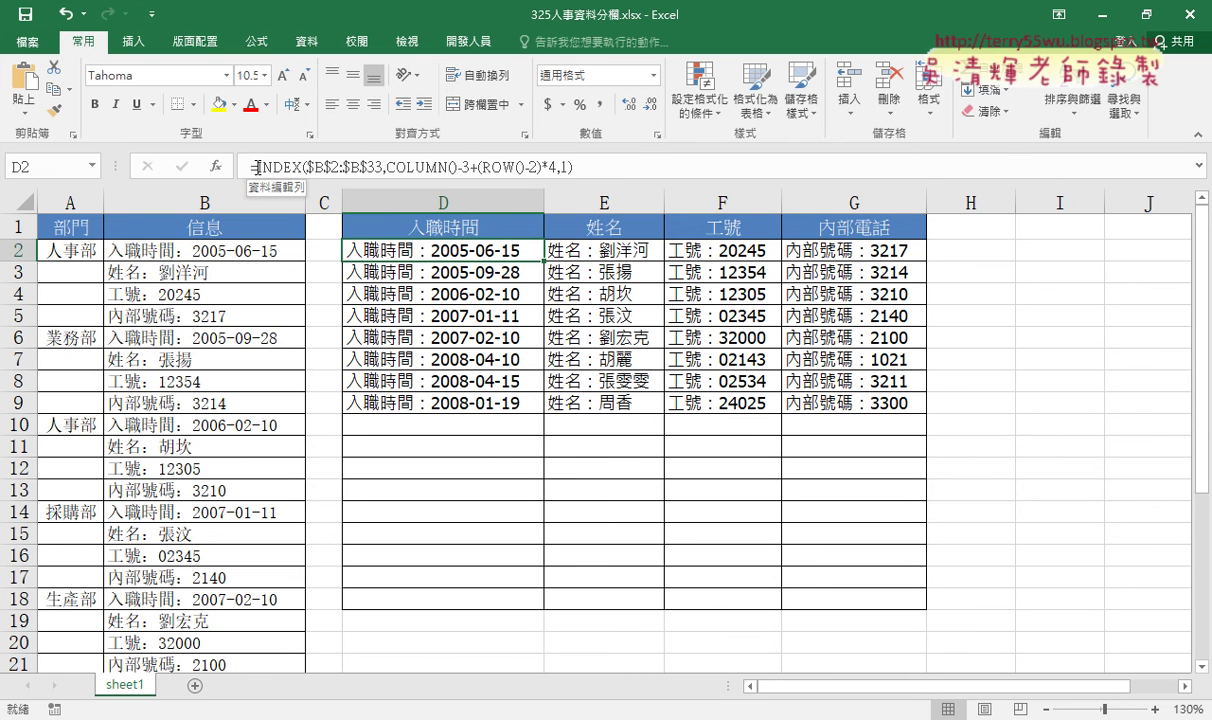
- Cut D2's INDEX formula text, leaving only the equals sign
{"action": "left_click_drag", "start_coordinate": [257, 167], "coordinate": [588, 167]}
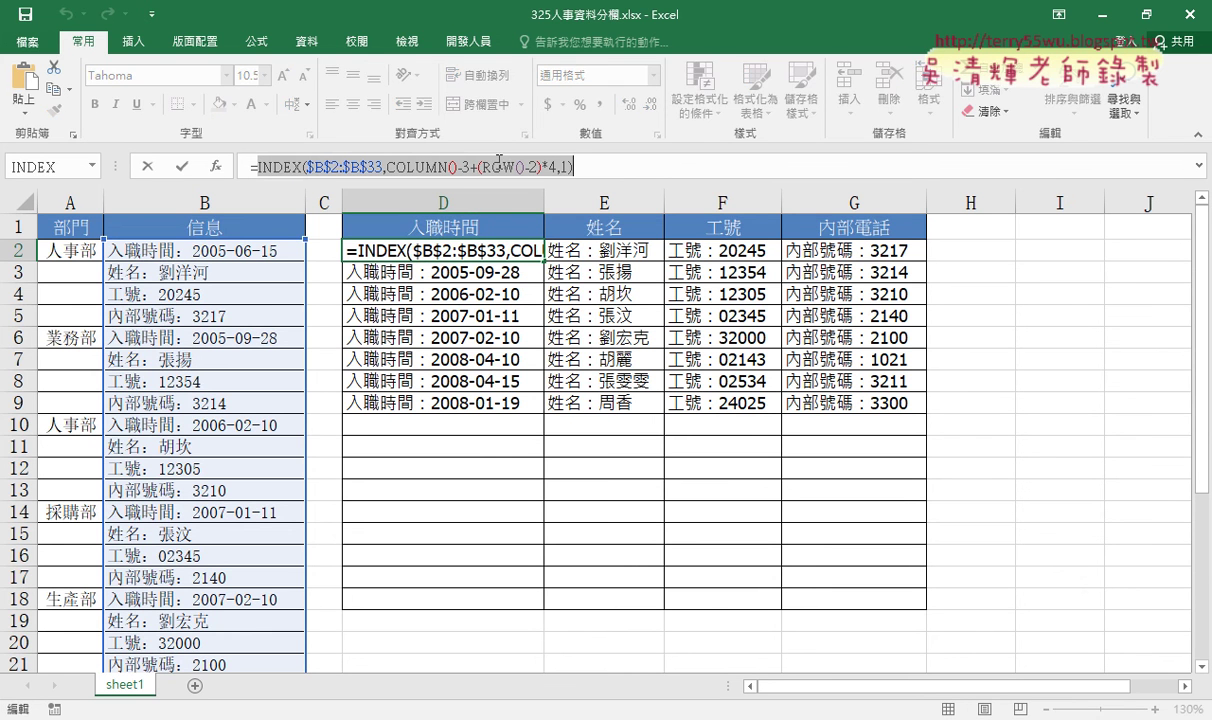
{"action": "right_click", "coordinate": [615, 160]}
{"action": "left_click", "coordinate": [650, 170]}
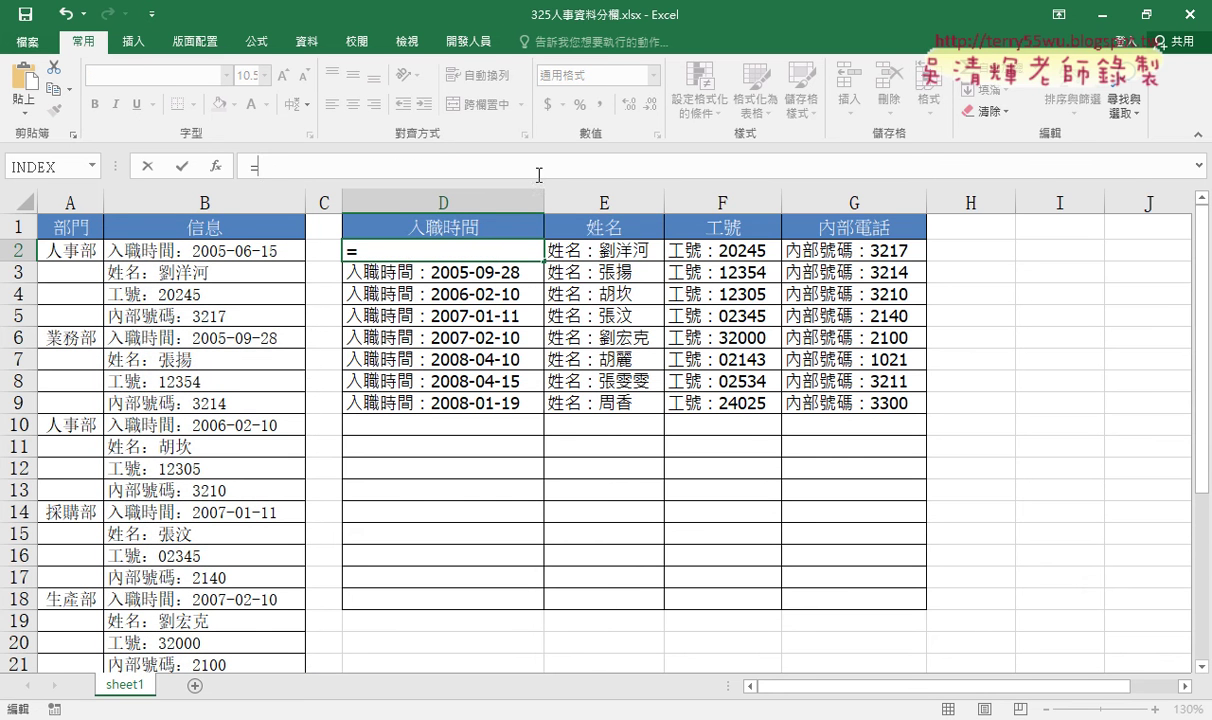
- Insert the MID function from the Text category and paste the INDEX lookup as its Text argument
{"action": "left_click", "coordinate": [215, 166]}
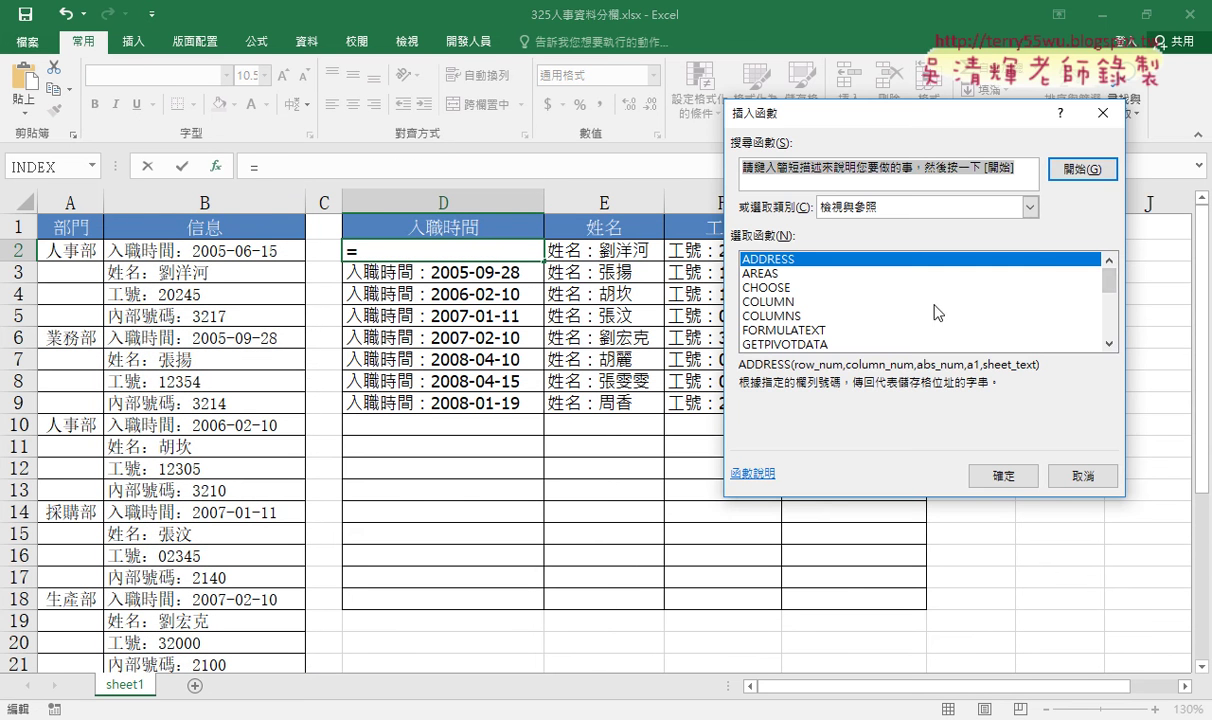
{"action": "left_click", "coordinate": [976, 206]}
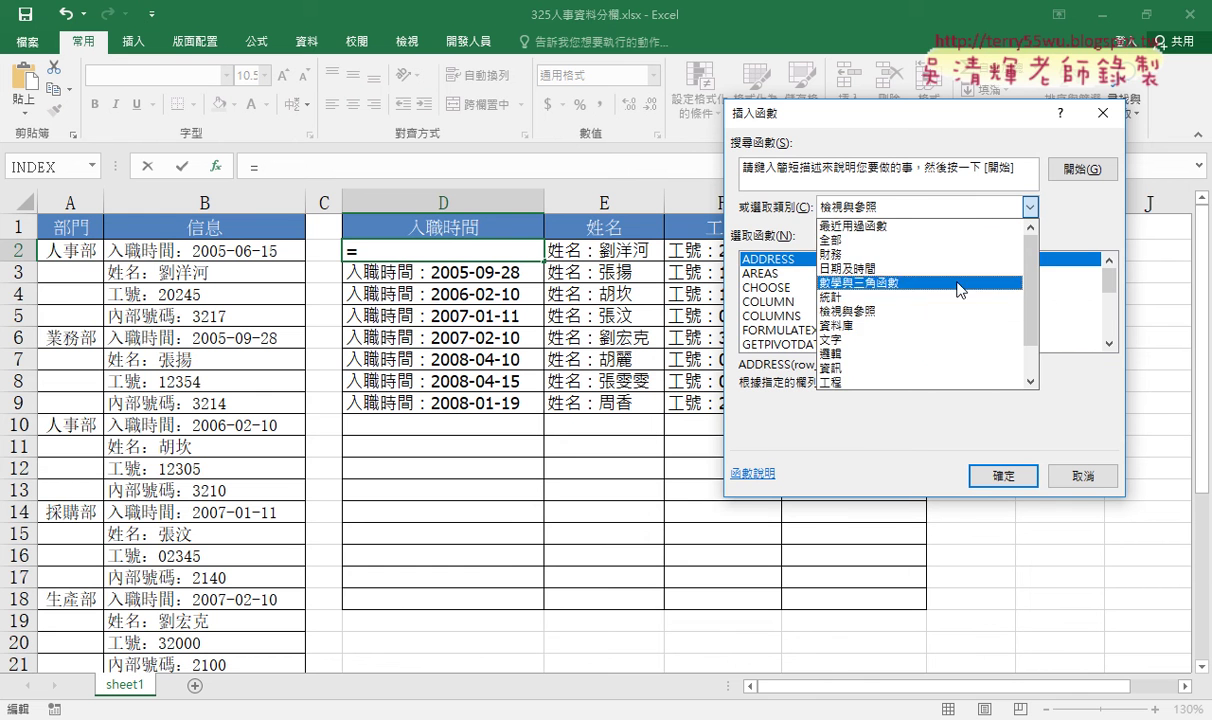
{"action": "left_click", "coordinate": [896, 339]}
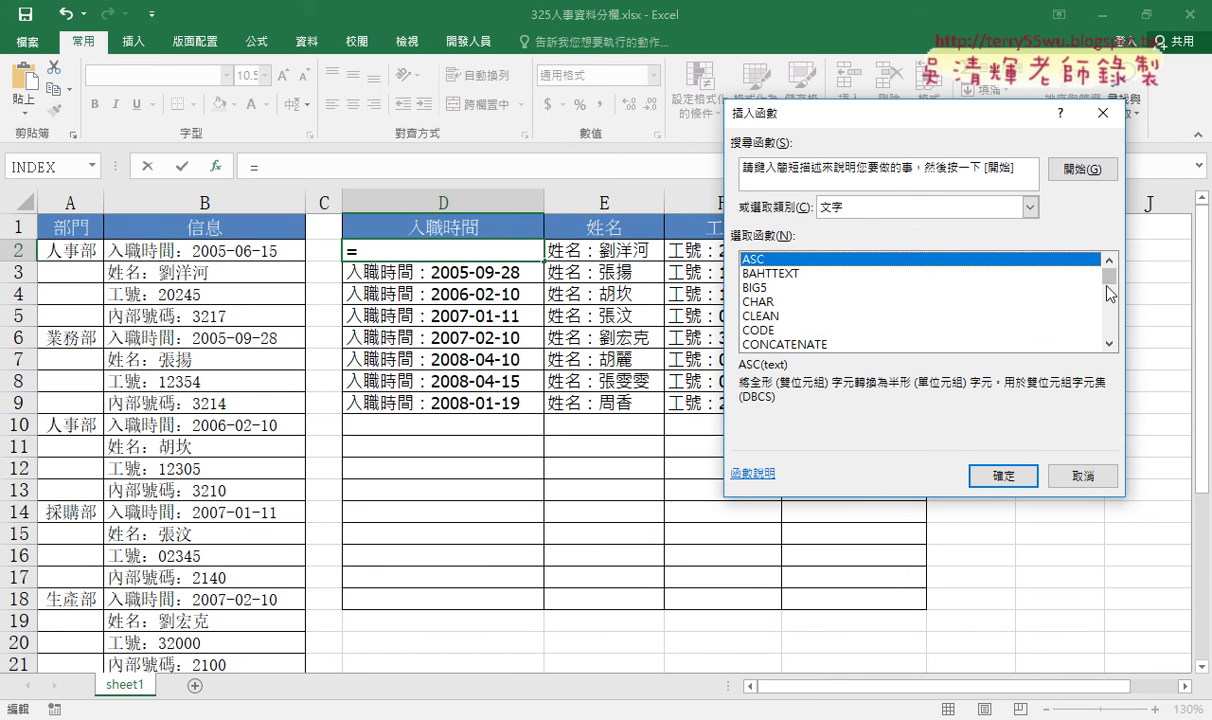
{"action": "scroll", "coordinate": [1108, 292], "scroll_direction": "down", "scroll_amount": 2}
{"action": "scroll", "coordinate": [1100, 295], "scroll_direction": "down", "scroll_amount": 2}
{"action": "scroll", "coordinate": [950, 305], "scroll_direction": "down", "scroll_amount": 2}
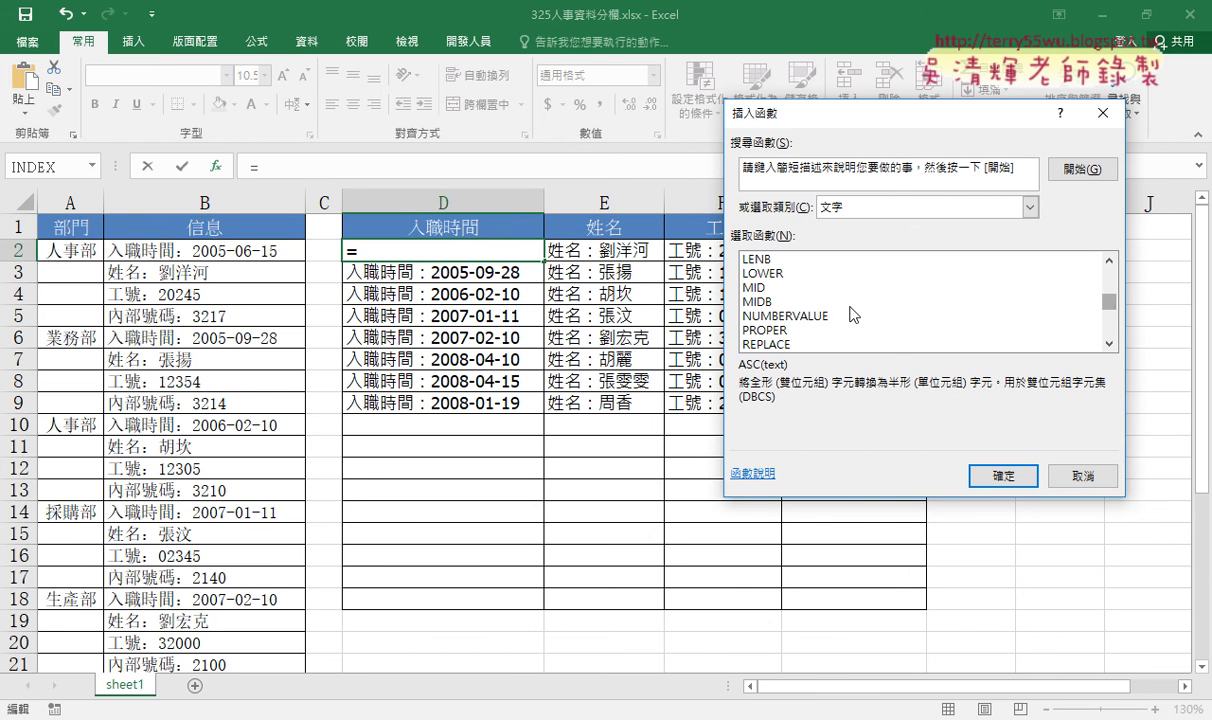
{"action": "double_click", "coordinate": [790, 288]}
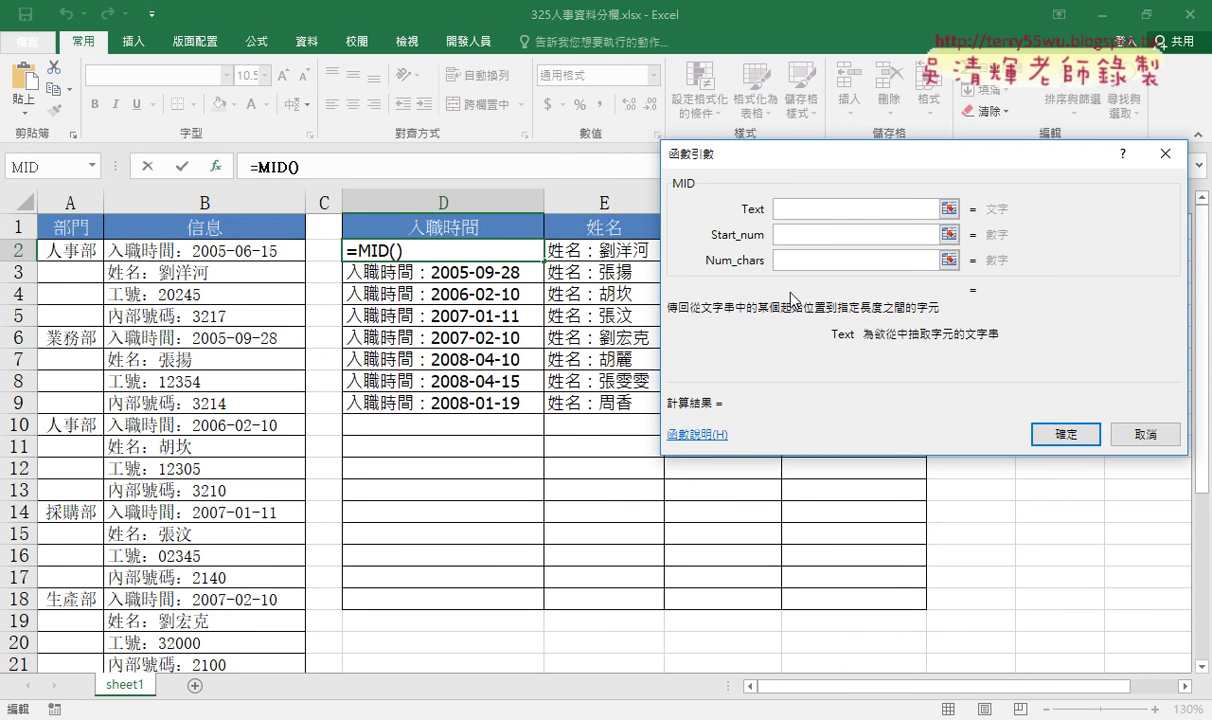
{"action": "right_click", "coordinate": [822, 210]}
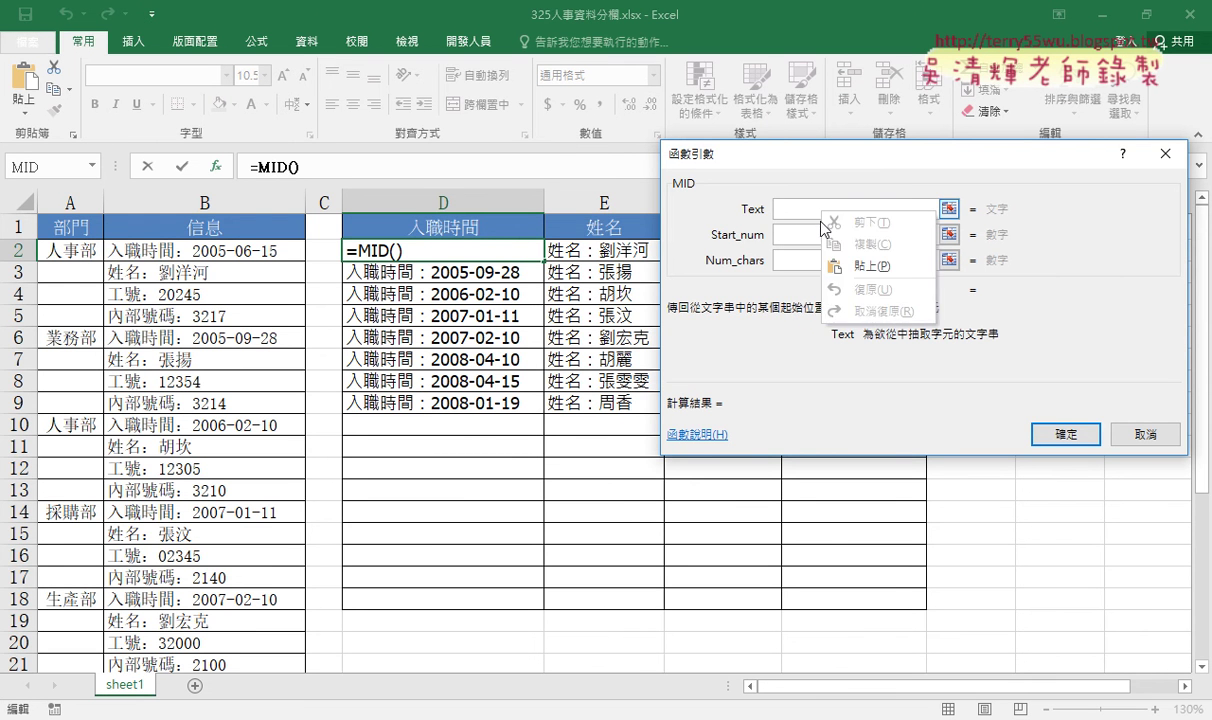
{"action": "left_click", "coordinate": [871, 266]}
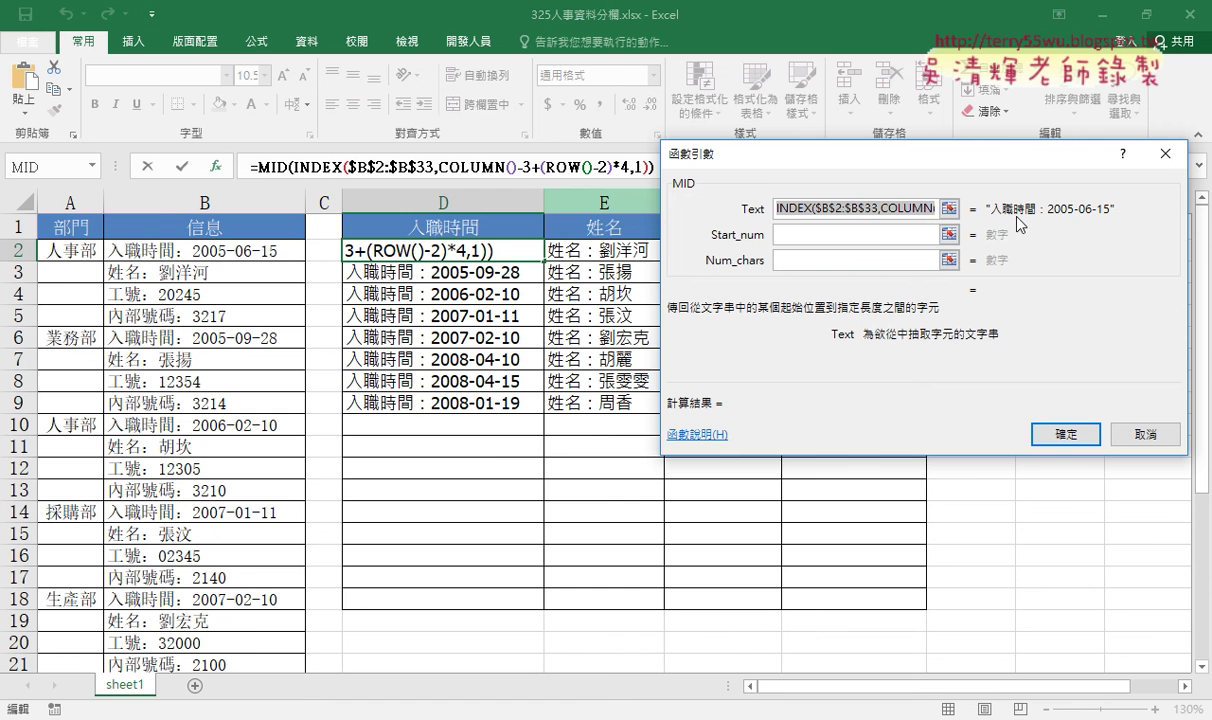
- Set MID's Start_num to len(D1)+2 and Num_chars to 99, previewing 2005-06-15
{"action": "left_click", "coordinate": [824, 235]}
{"action": "type", "text": "l"}
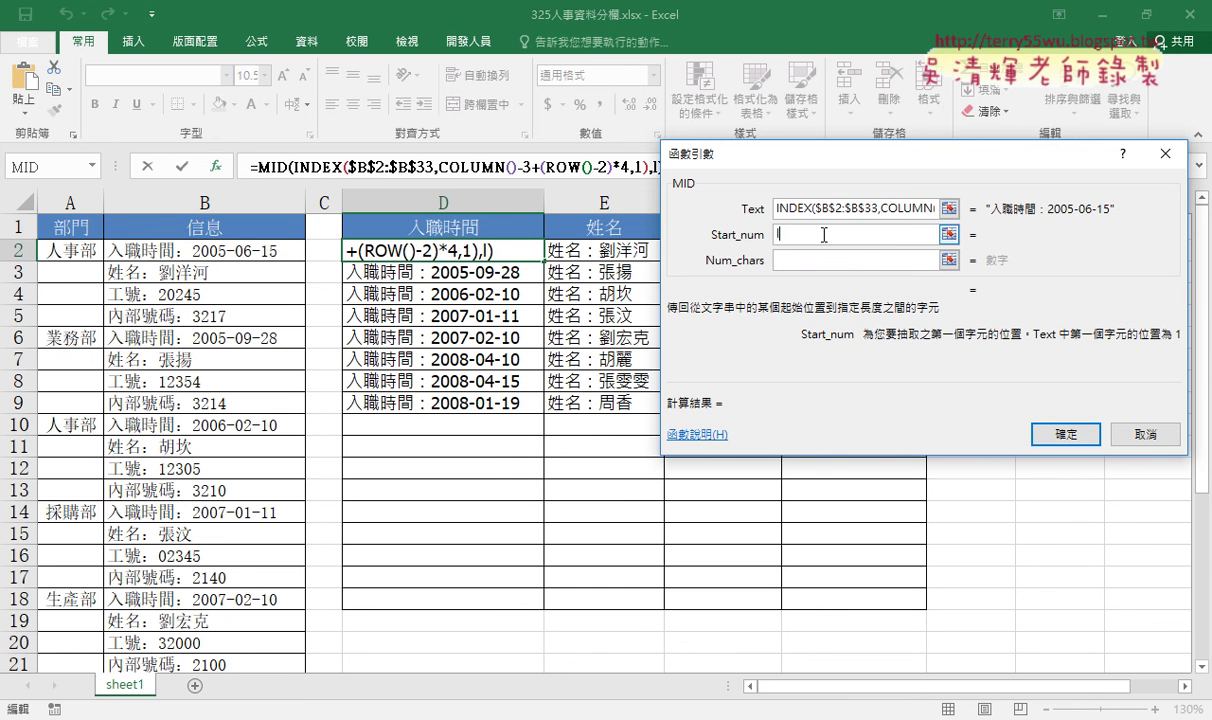
{"action": "type", "text": "en"}
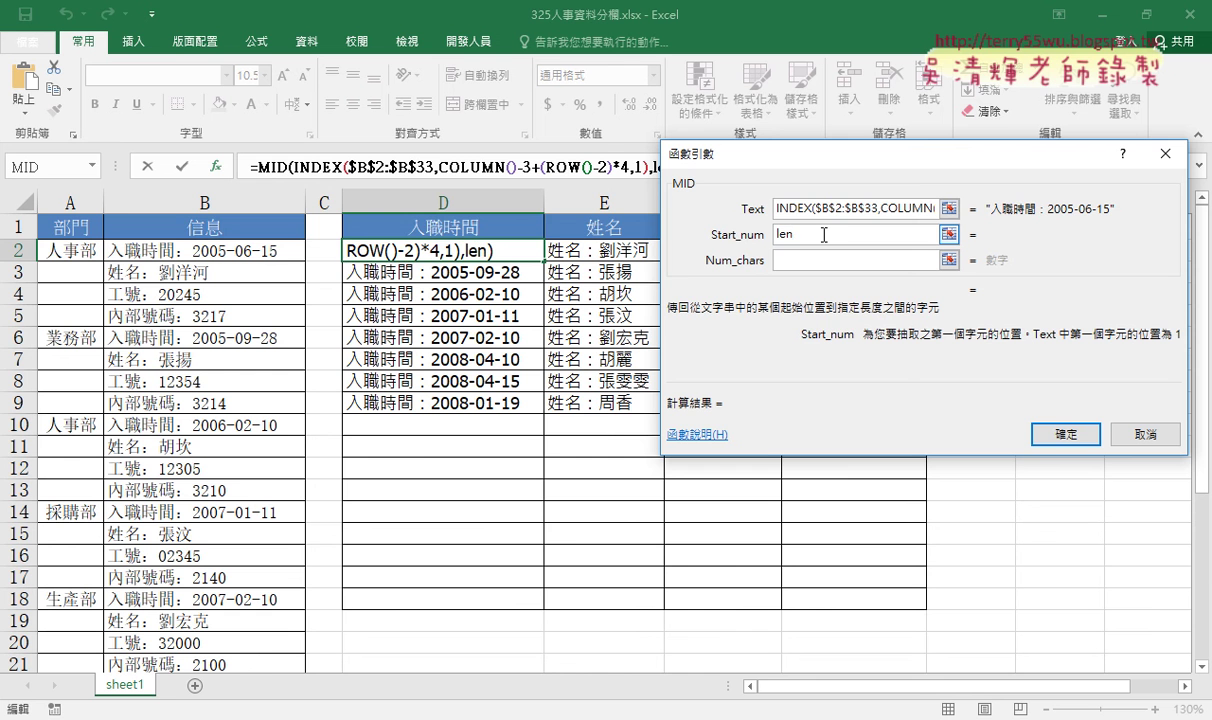
{"action": "type", "text": "("}
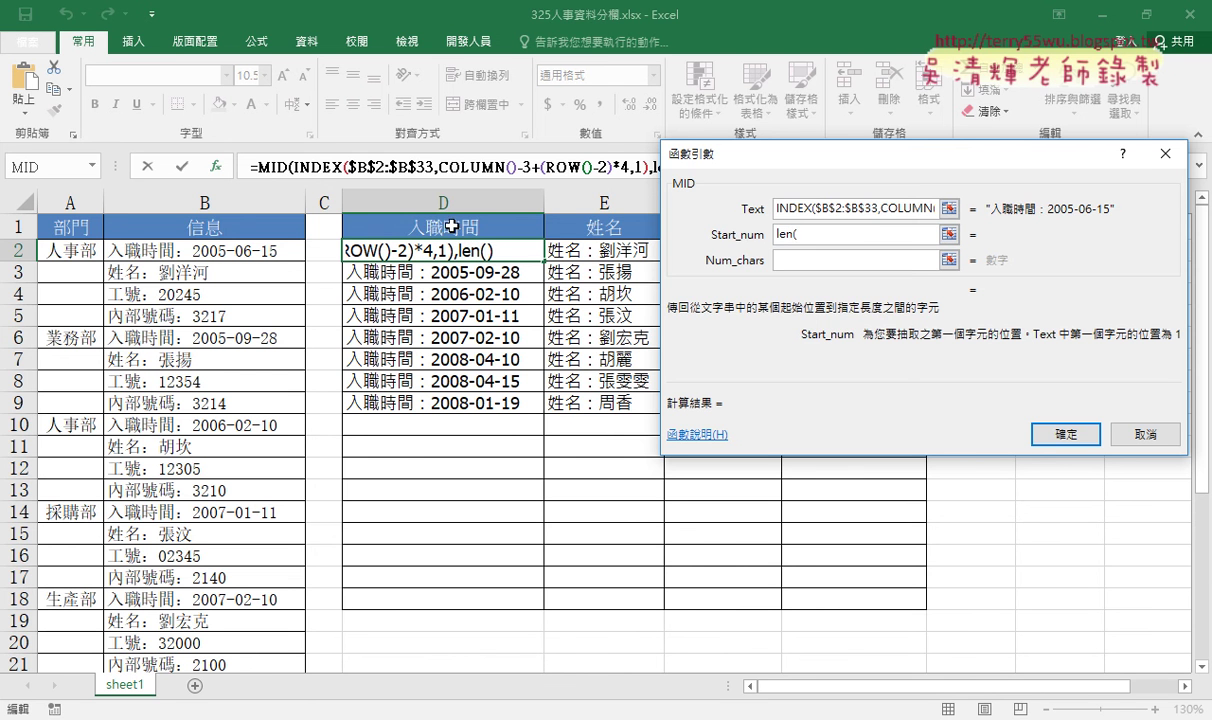
{"action": "left_click", "coordinate": [452, 227]}
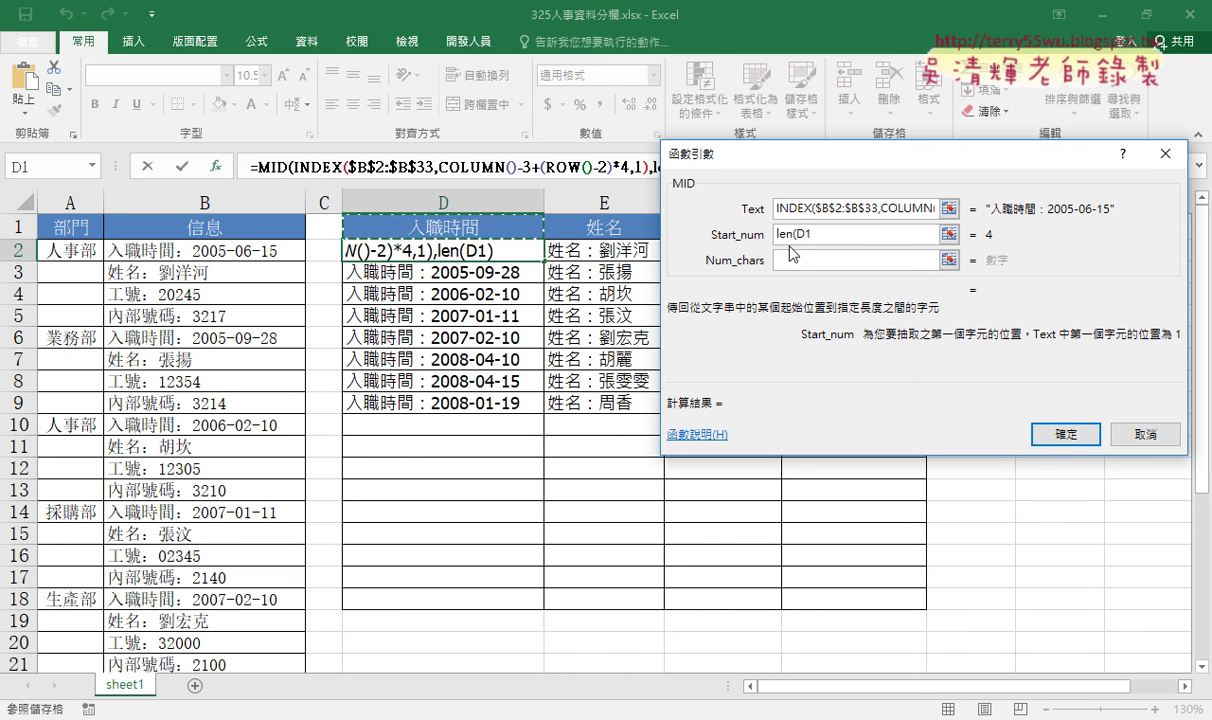
{"action": "type", "text": ")"}
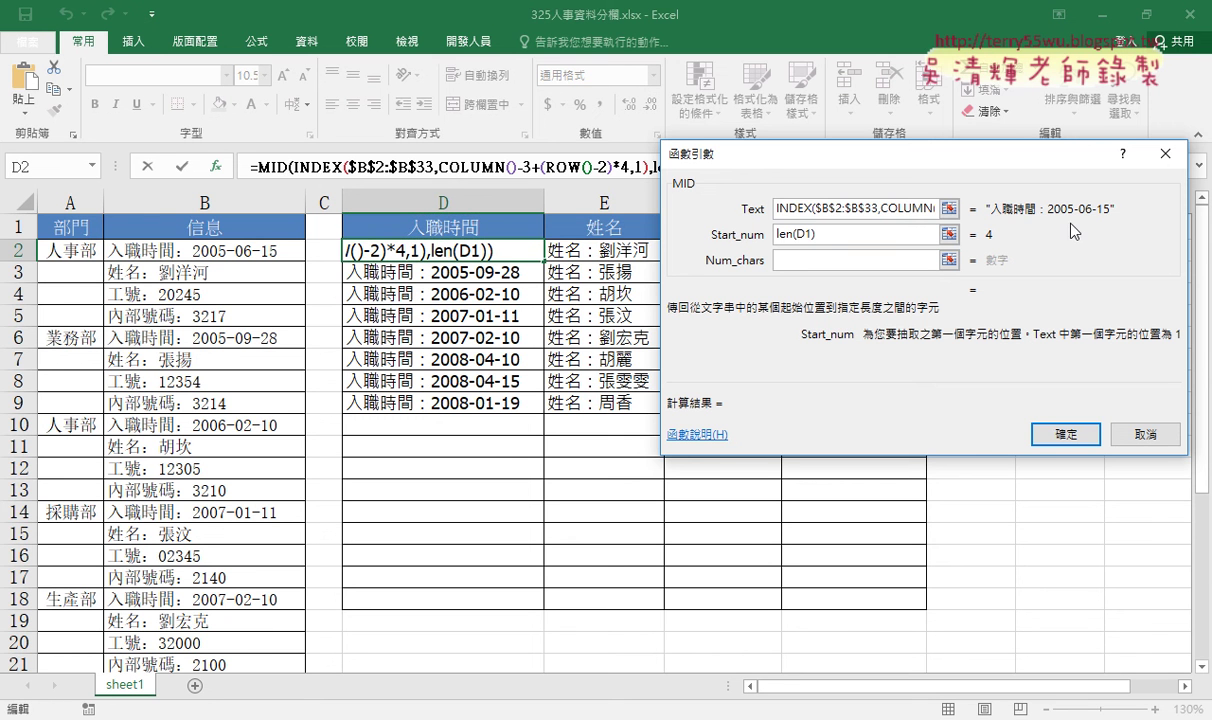
{"action": "type", "text": "+2"}
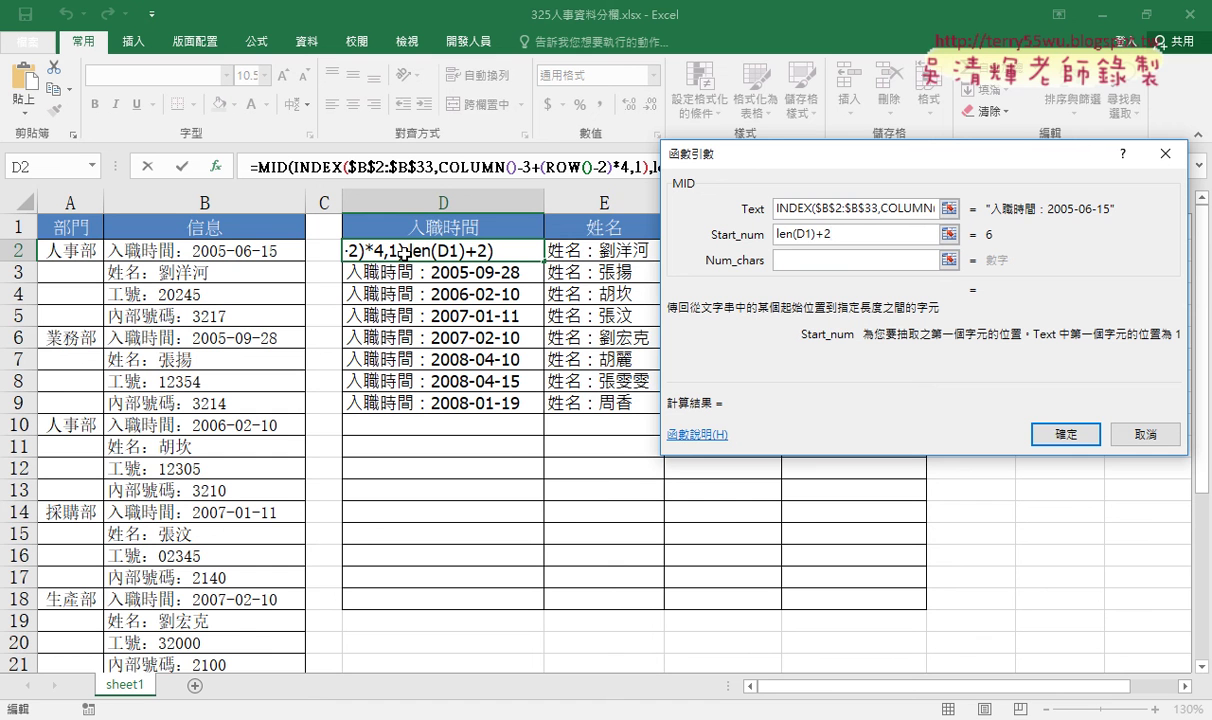
{"action": "left_click_drag", "start_coordinate": [833, 234], "coordinate": [749, 240]}
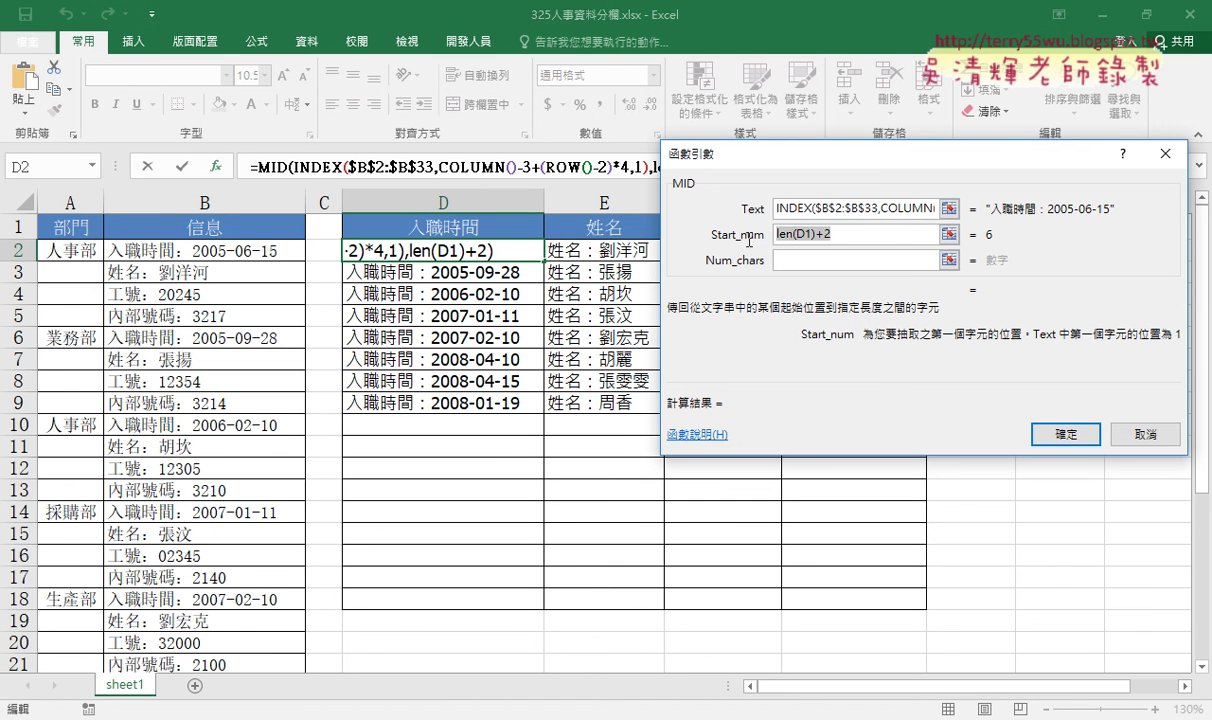
{"action": "key", "text": "Home"}
{"action": "left_click", "coordinate": [835, 260]}
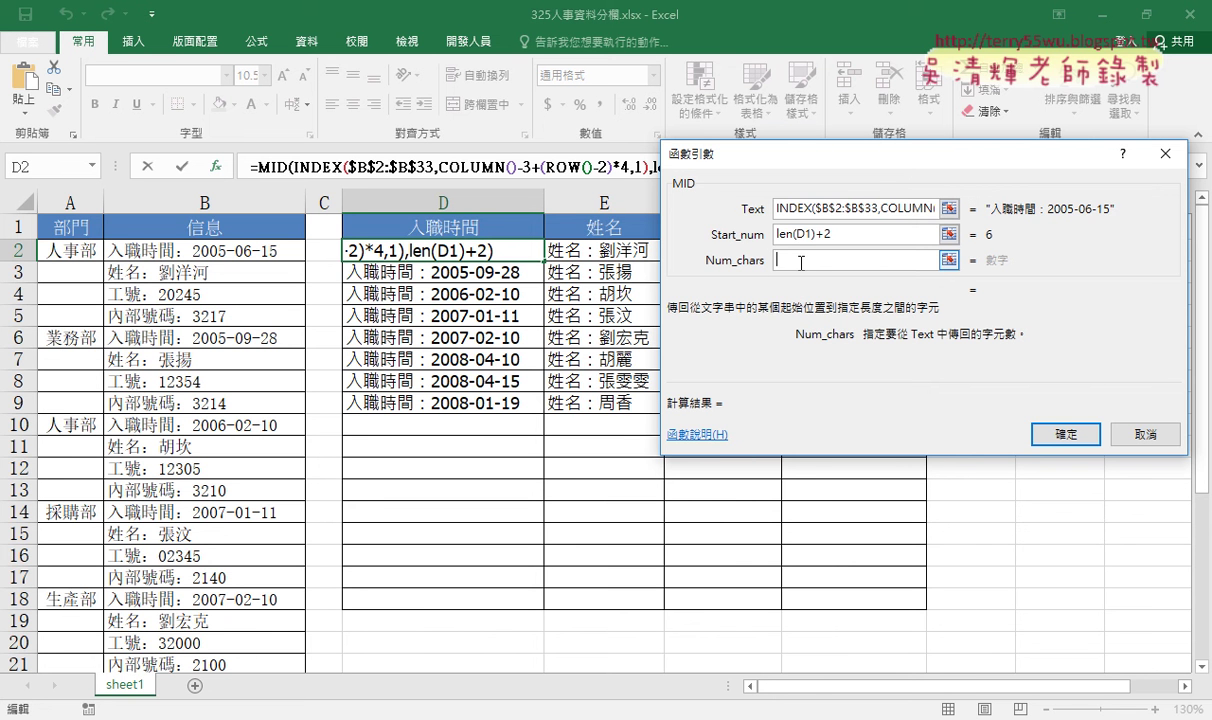
{"action": "type", "text": "99"}
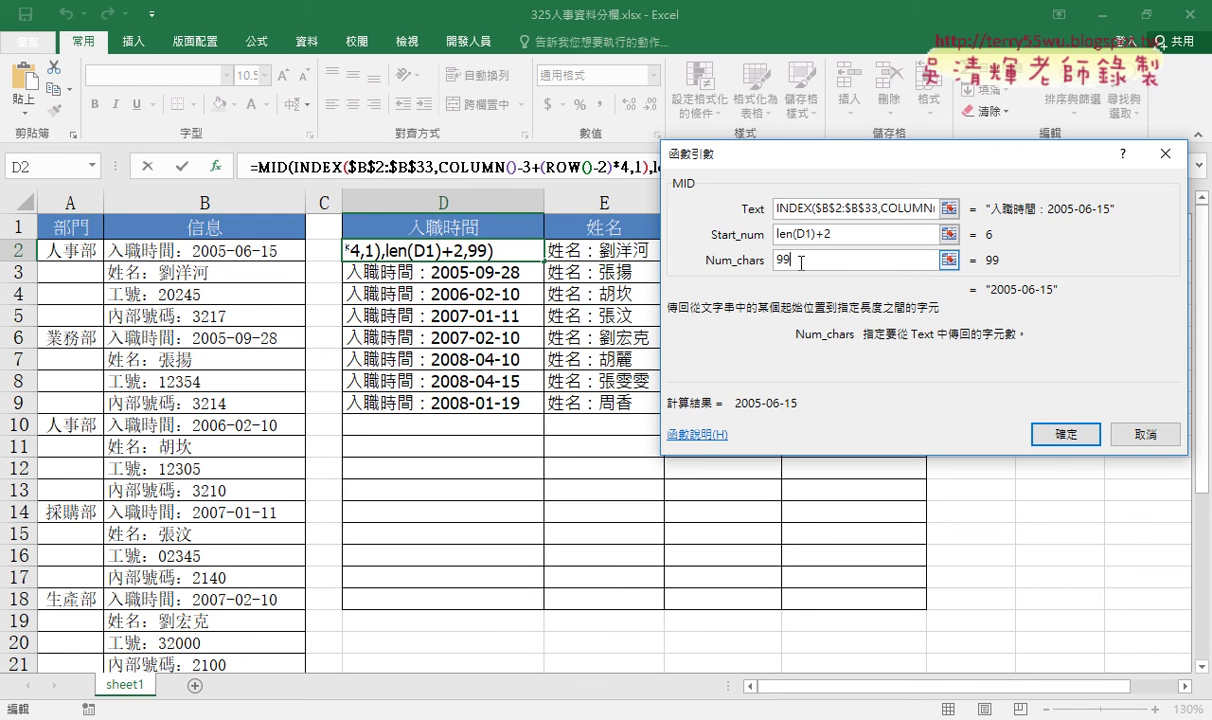
{"action": "left_click_drag", "start_coordinate": [801, 169], "coordinate": [557, 383]}
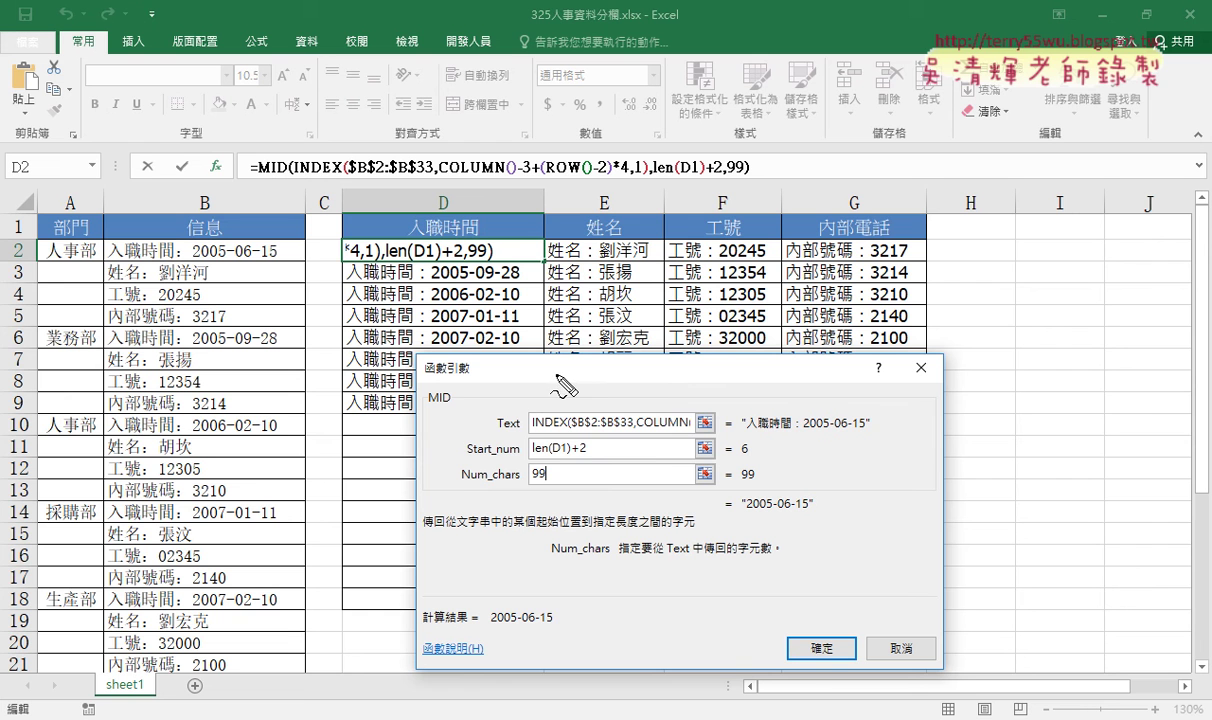
{"action": "left_click_drag", "start_coordinate": [432, 284], "coordinate": [519, 284]}
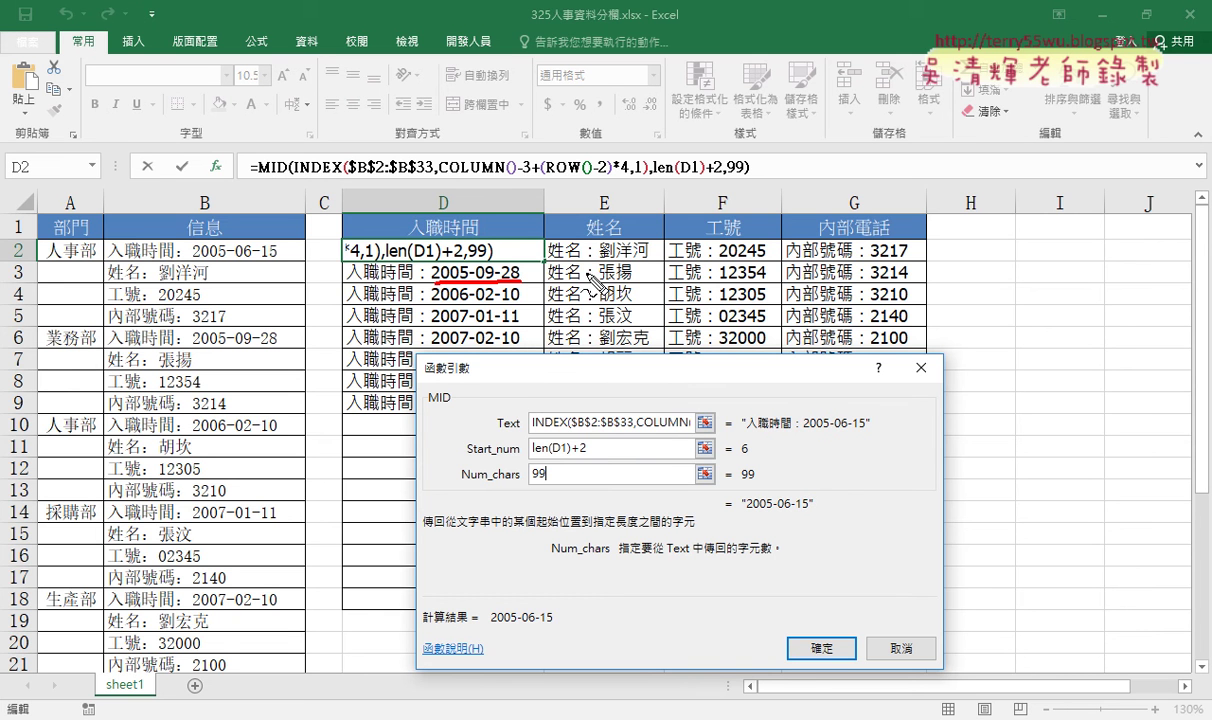
{"action": "left_click_drag", "start_coordinate": [598, 262], "coordinate": [767, 261]}
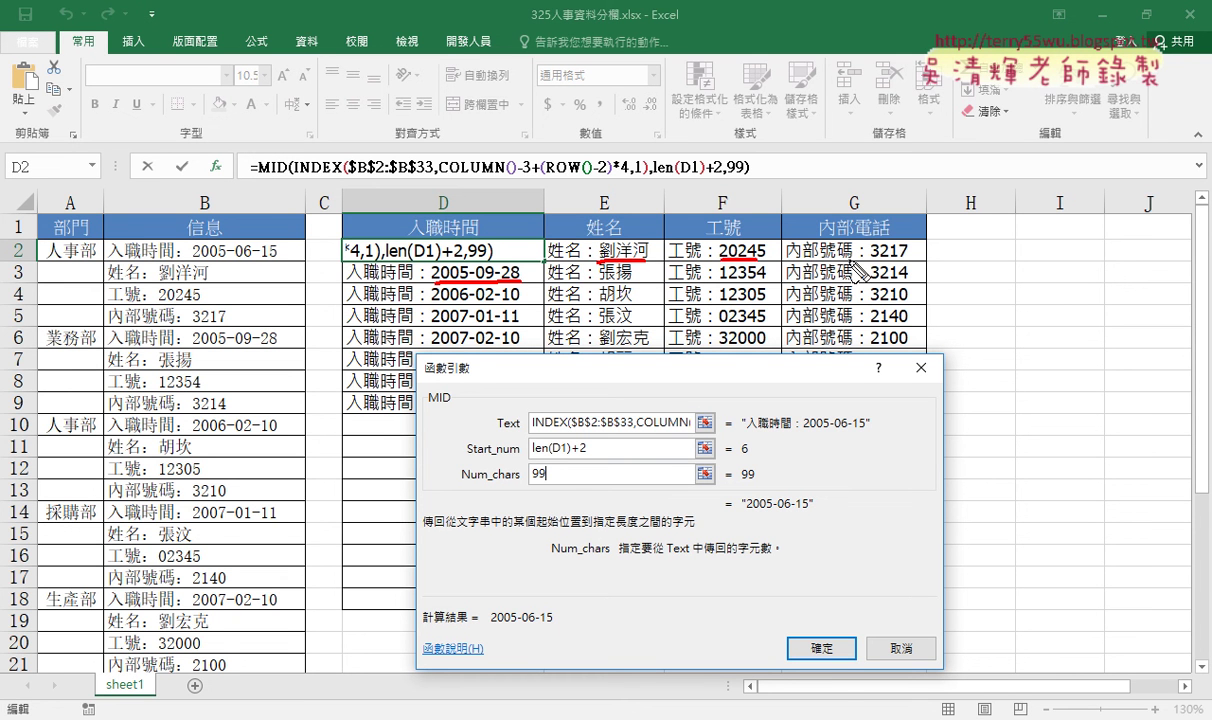
{"action": "left_click_drag", "start_coordinate": [900, 257], "coordinate": [941, 257]}
{"action": "left_click_drag", "start_coordinate": [866, 222], "coordinate": [860, 276]}
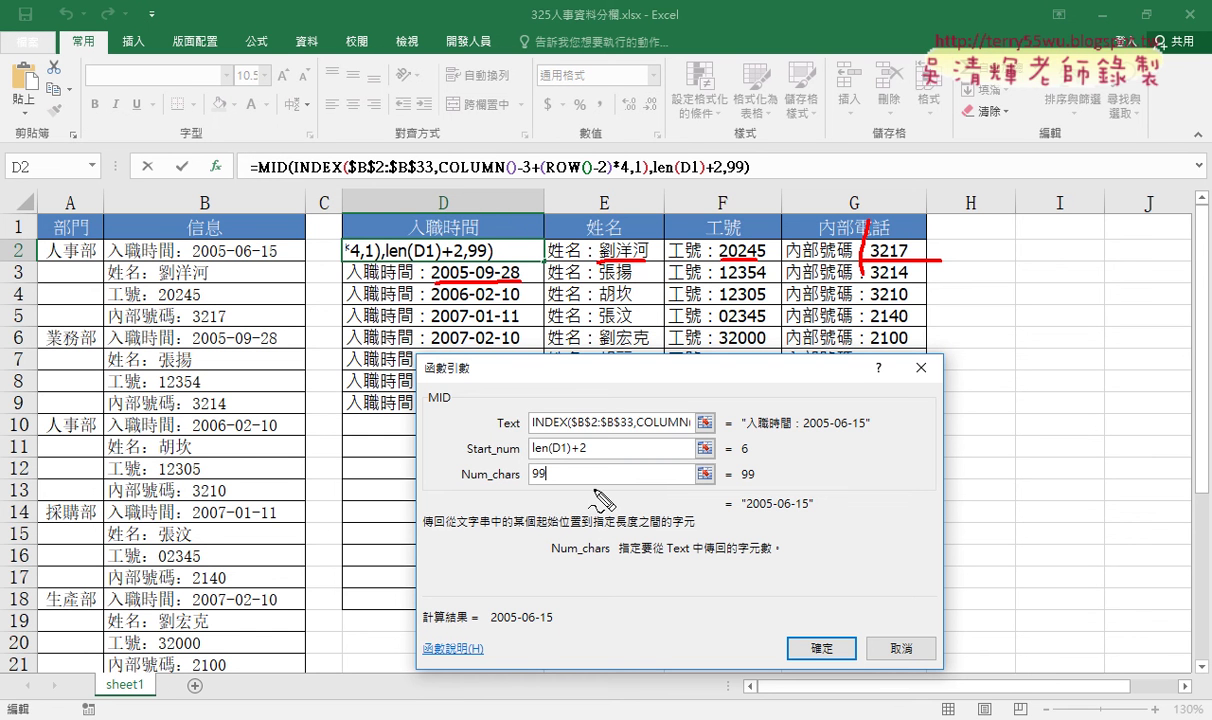
{"action": "left_click_drag", "start_coordinate": [561, 464], "coordinate": [560, 487]}
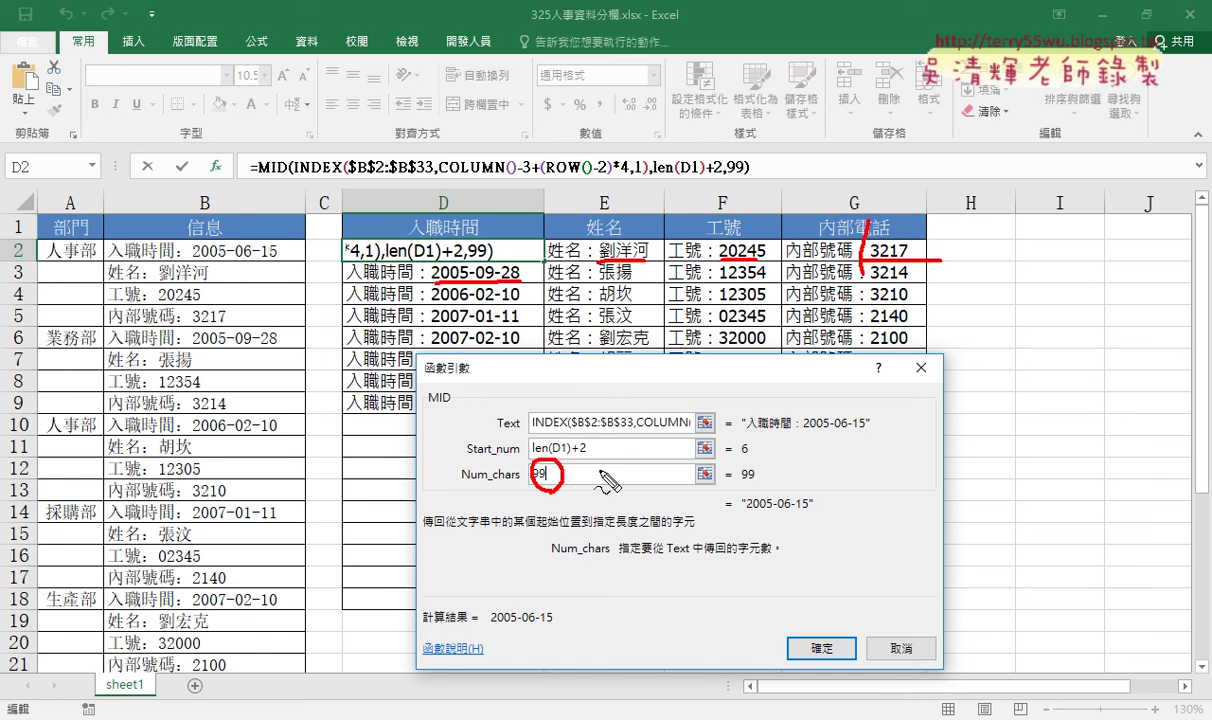
{"action": "key", "text": "Escape"}
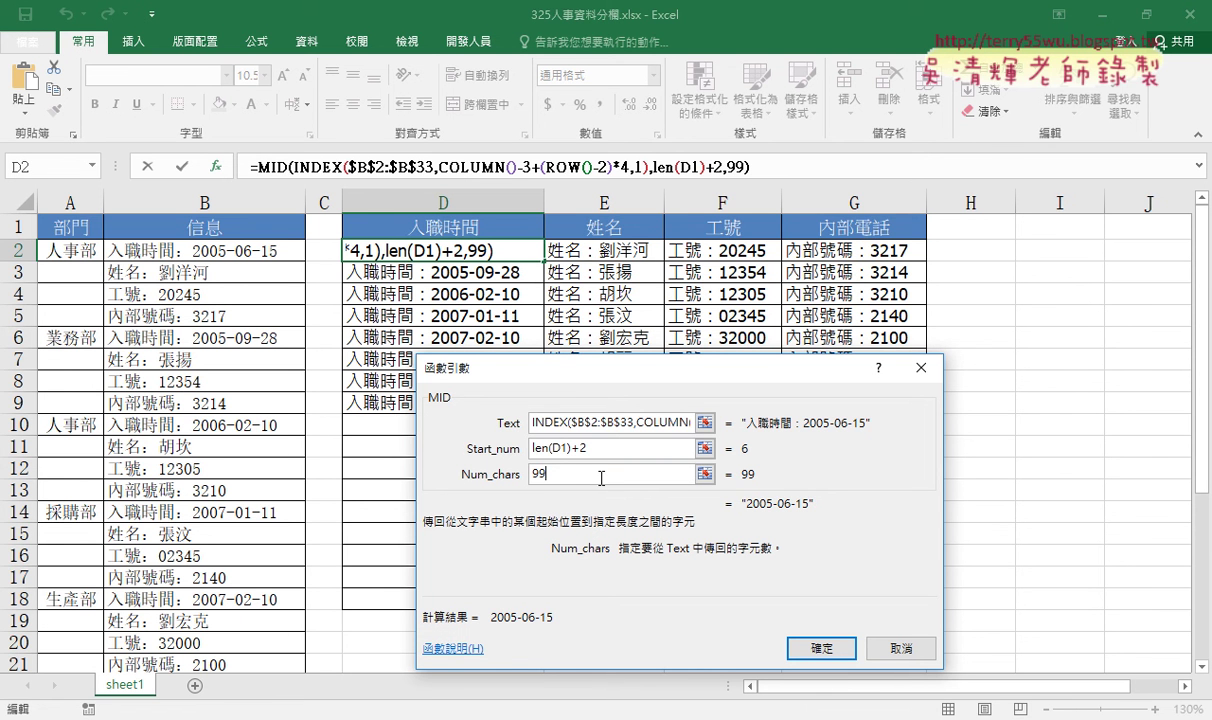
{"action": "left_click", "coordinate": [817, 650]}
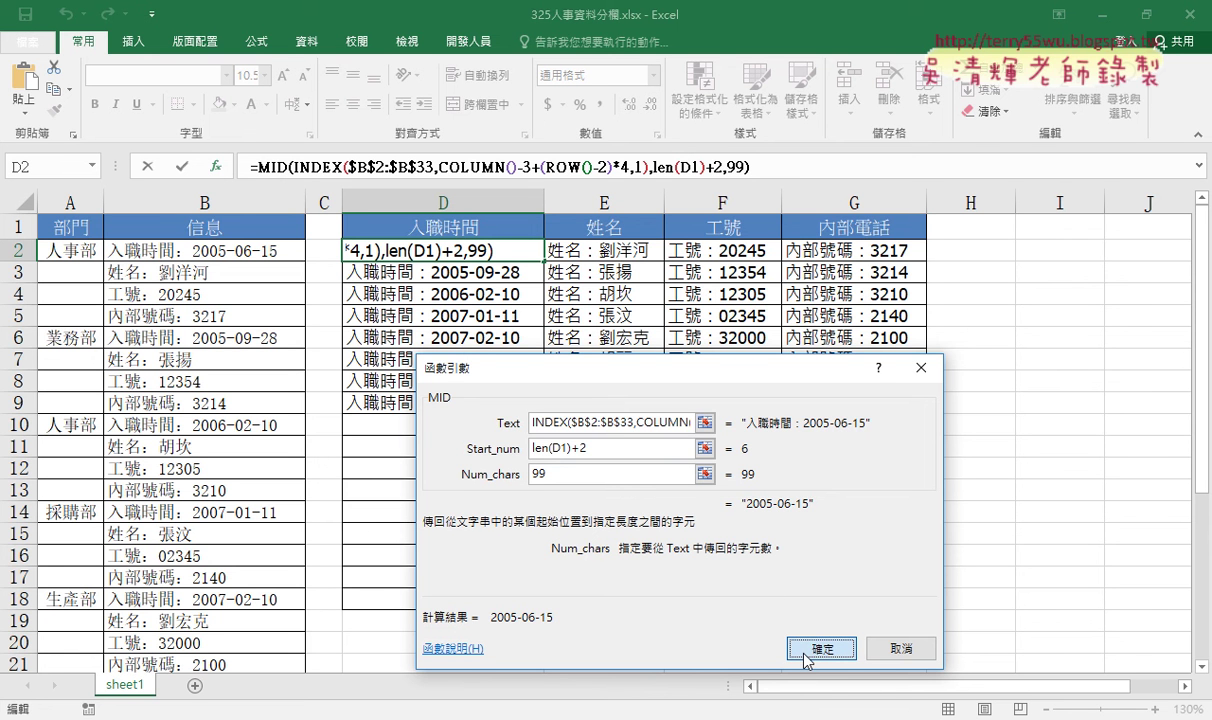
- Commit the MID formula and fill it from D2 across to G2 and down to row 9
{"action": "left_click", "coordinate": [805, 652]}
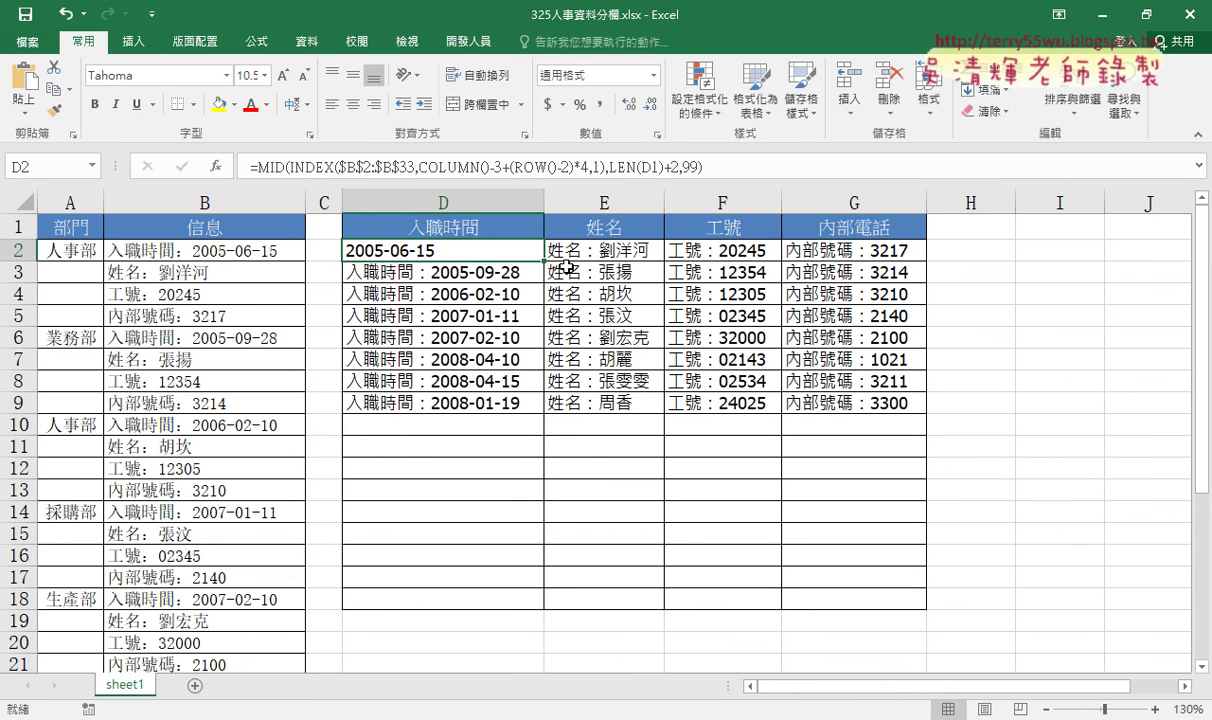
{"action": "left_click_drag", "start_coordinate": [544, 261], "coordinate": [880, 252]}
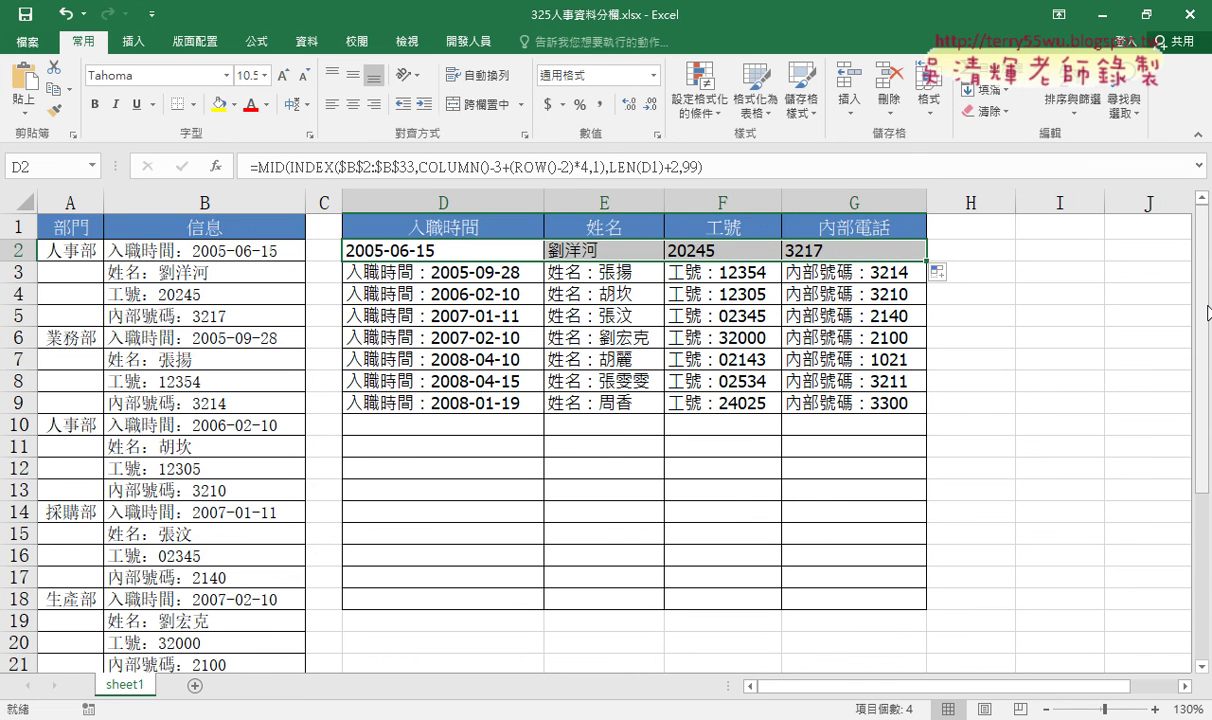
{"action": "left_click_drag", "start_coordinate": [928, 260], "coordinate": [928, 404]}
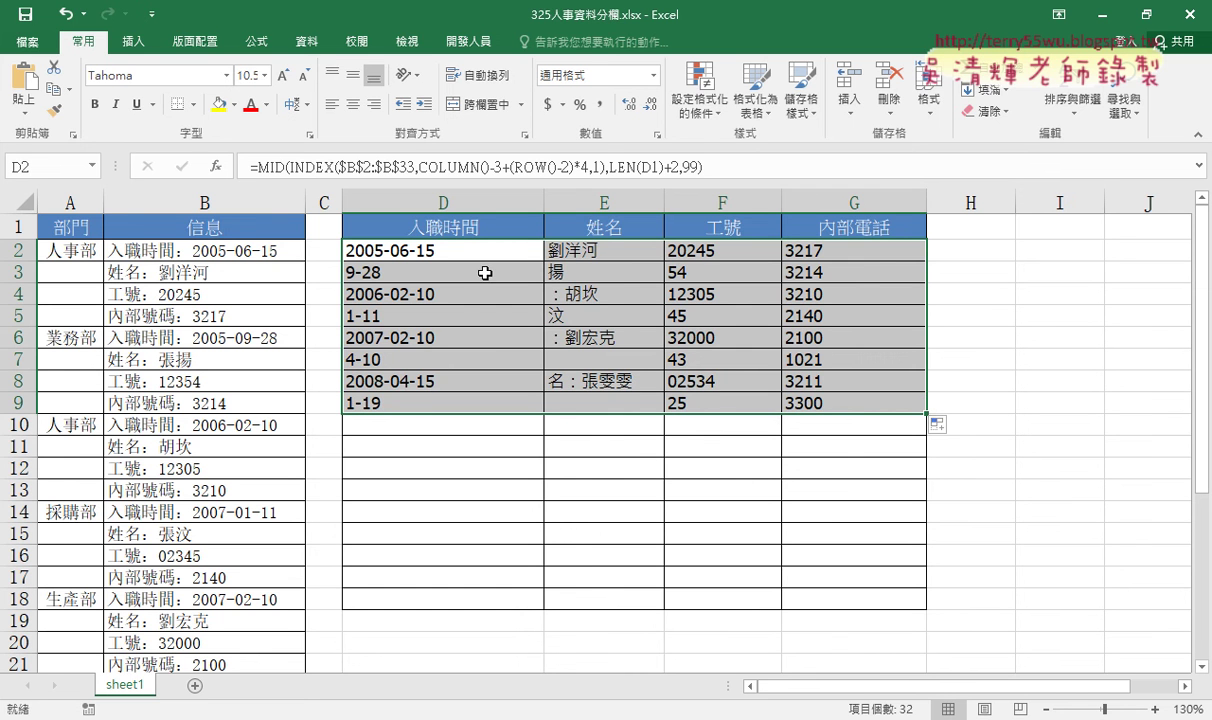
{"action": "left_click", "coordinate": [445, 248]}
{"action": "left_click", "coordinate": [265, 167]}
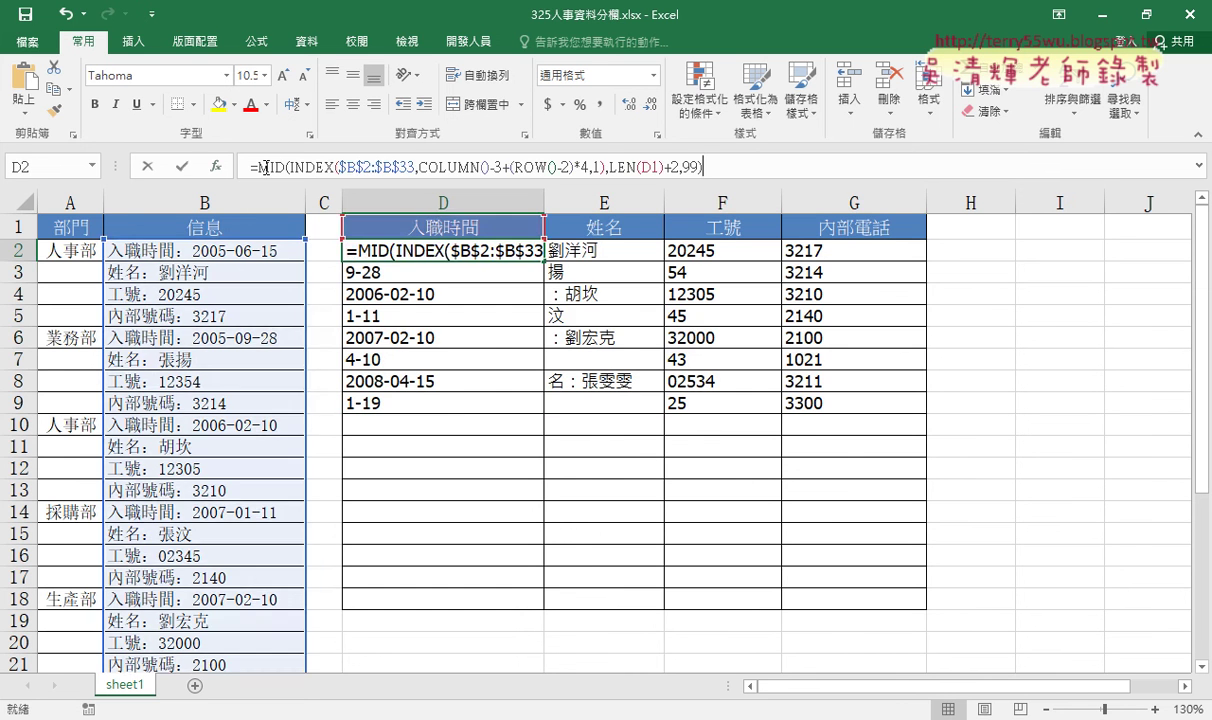
- Change MID's Start_num to LEN(D$1)+2 to lock the header row, and confirm
{"action": "left_click", "coordinate": [215, 166]}
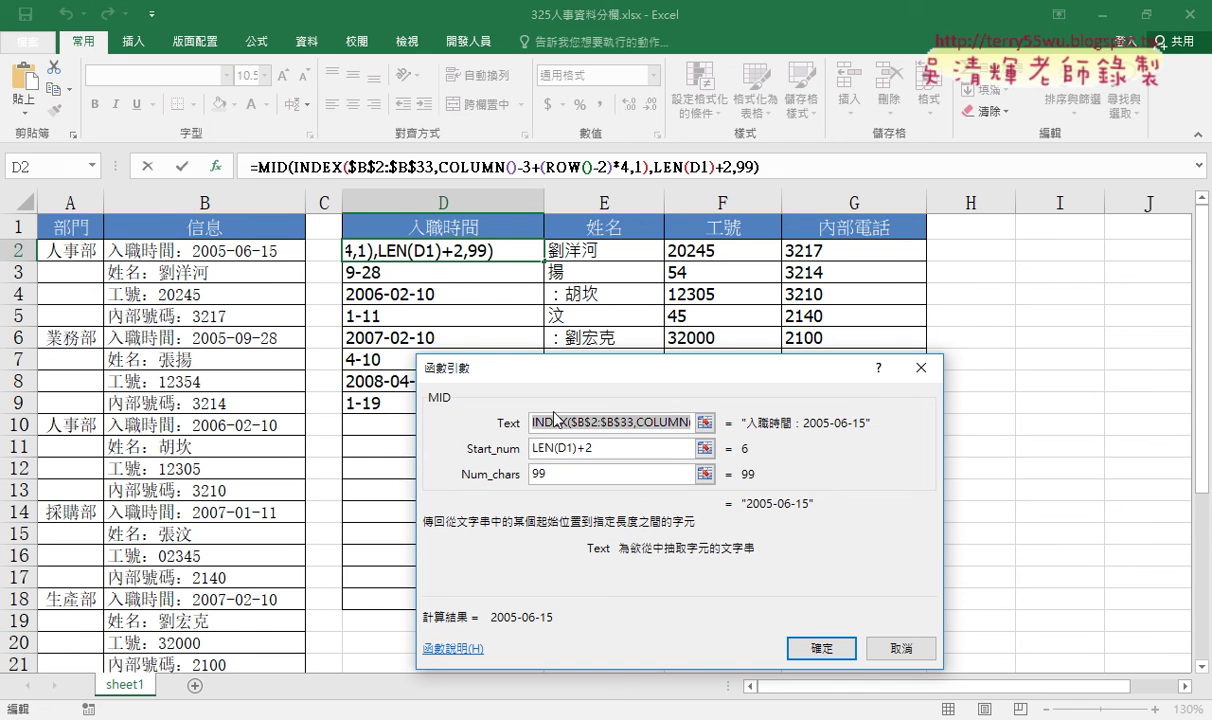
{"action": "left_click", "coordinate": [559, 448]}
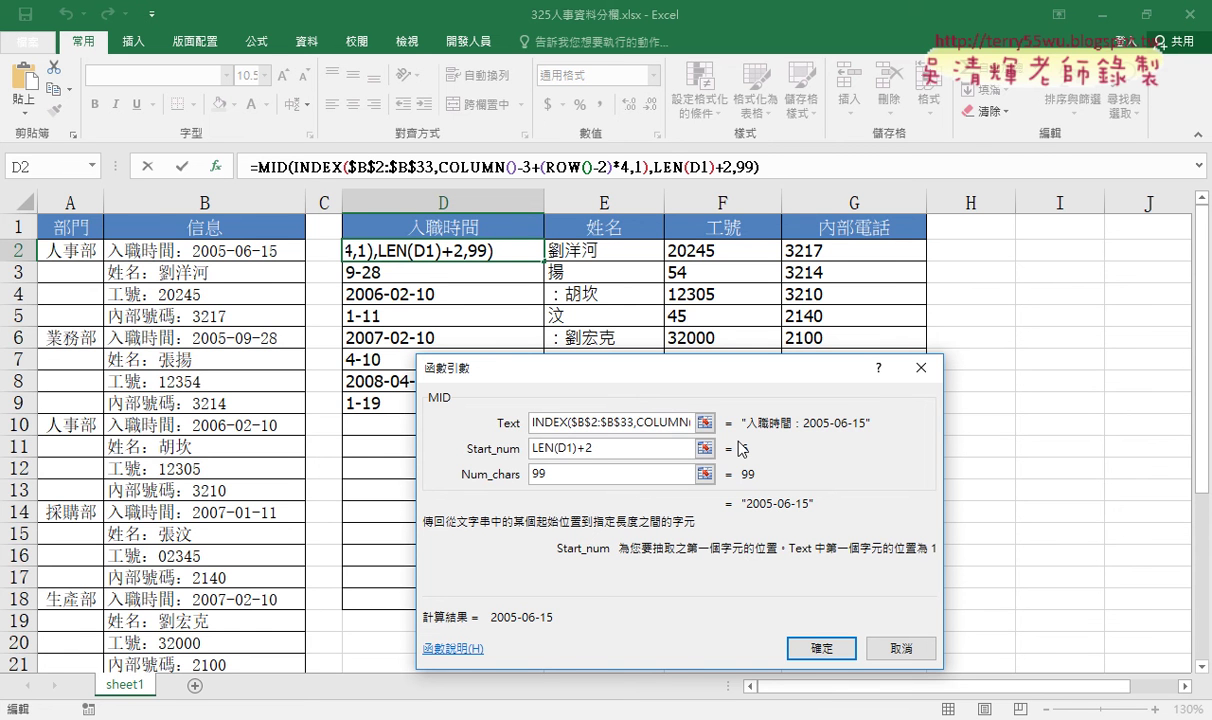
{"action": "type", "text": "$"}
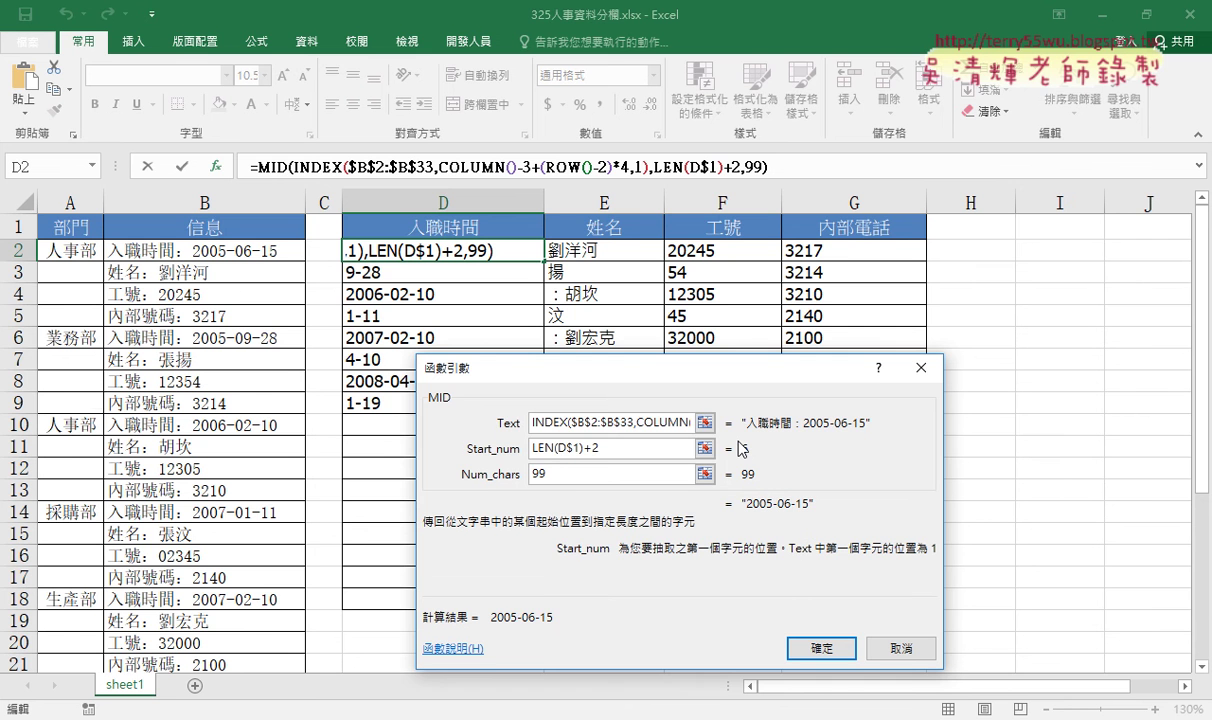
{"action": "left_click", "coordinate": [826, 648]}
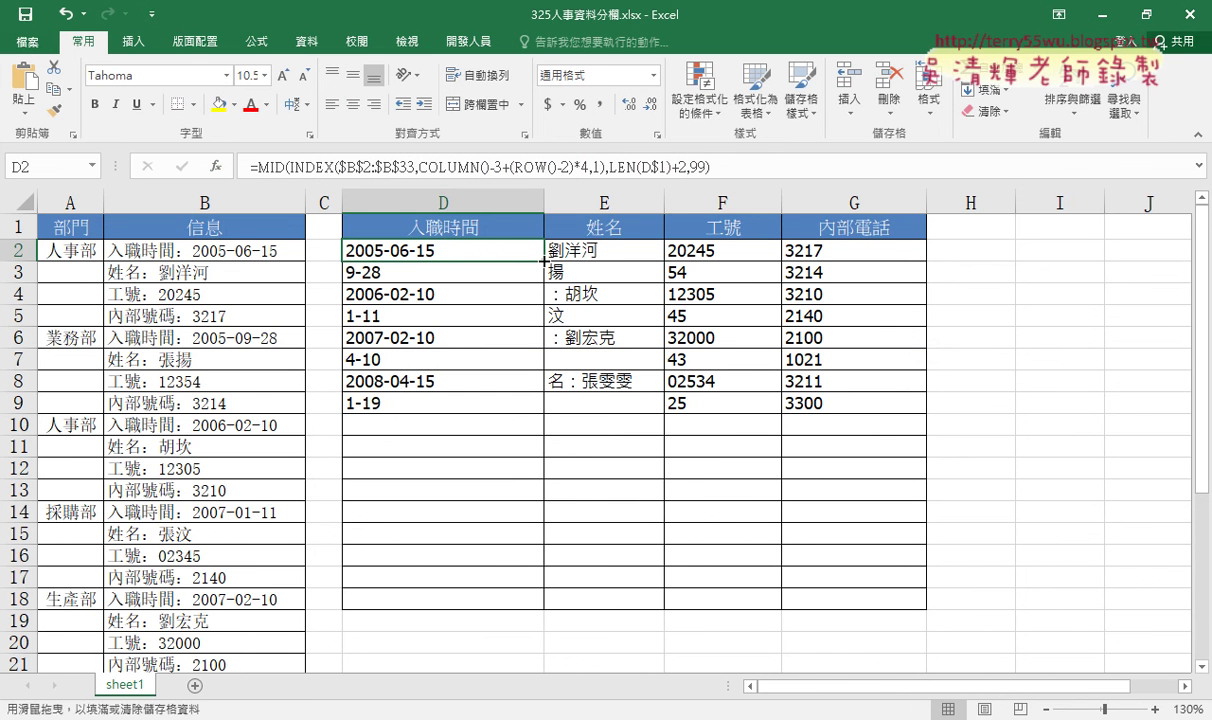
- Fill the corrected formula through D2:G9, auto-fit columns D–G, and select the D2:G9 data
{"action": "mouse_move", "coordinate": [549, 258]}
{"action": "left_mouse_down"}
{"action": "mouse_move", "coordinate": [927, 263]}
{"action": "mouse_move", "coordinate": [927, 411]}
{"action": "left_mouse_up"}
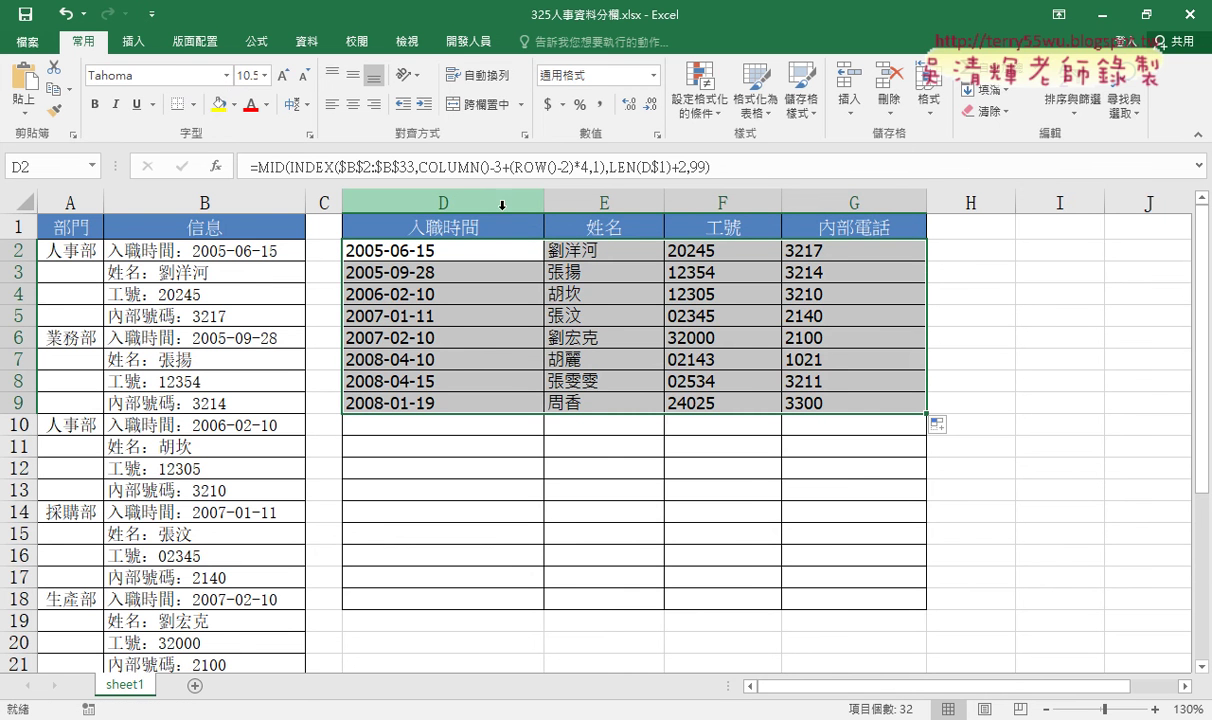
{"action": "left_click_drag", "start_coordinate": [470, 203], "coordinate": [612, 203]}
{"action": "left_click_drag", "start_coordinate": [849, 205], "coordinate": [849, 205]}
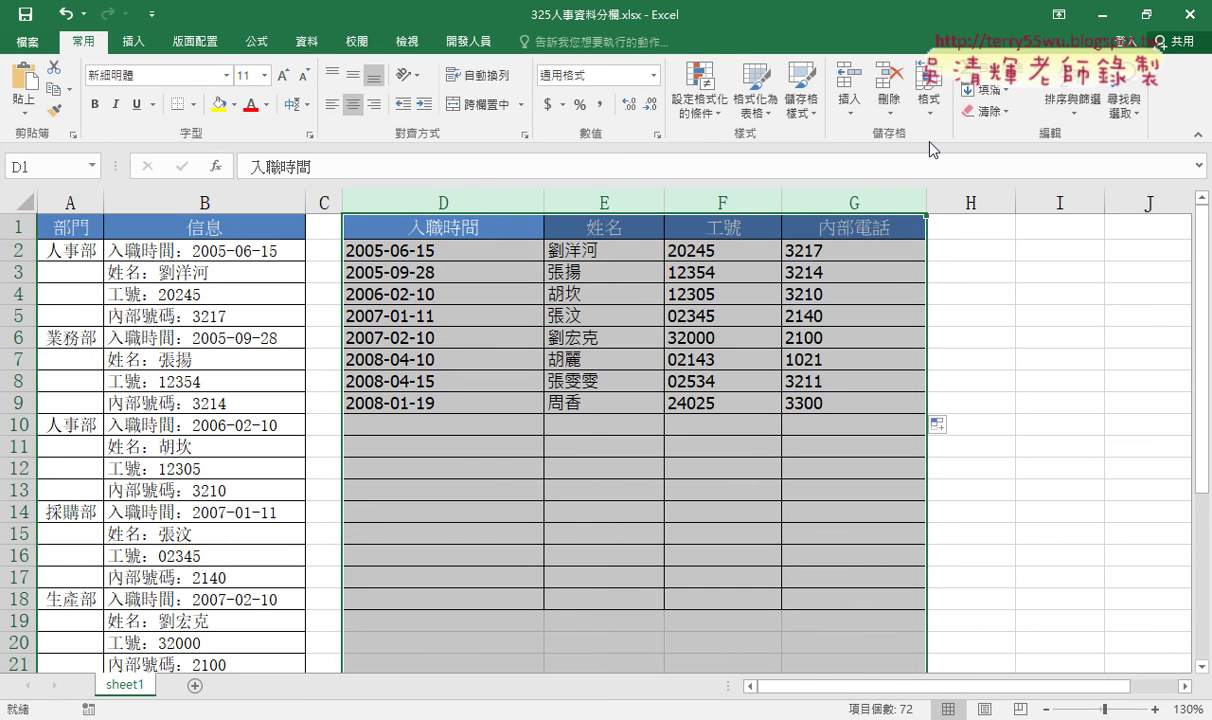
{"action": "left_click", "coordinate": [929, 95]}
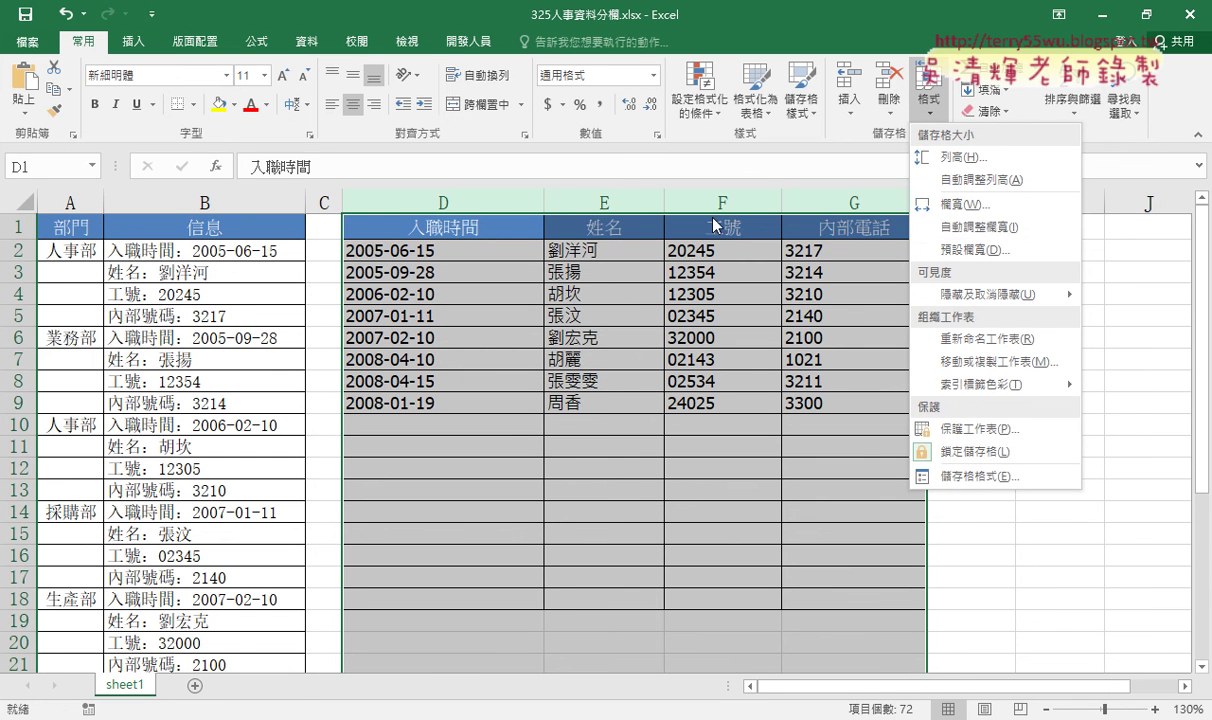
{"action": "left_click_drag", "start_coordinate": [445, 195], "coordinate": [851, 195]}
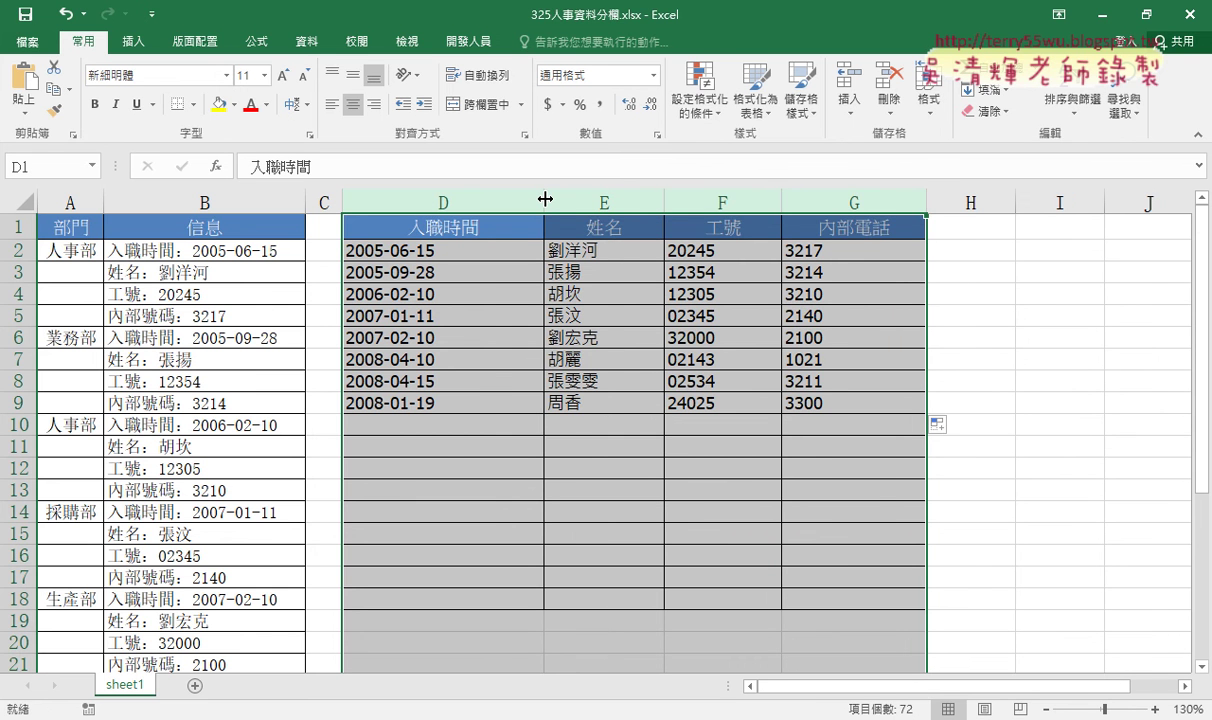
{"action": "double_click", "coordinate": [545, 199]}
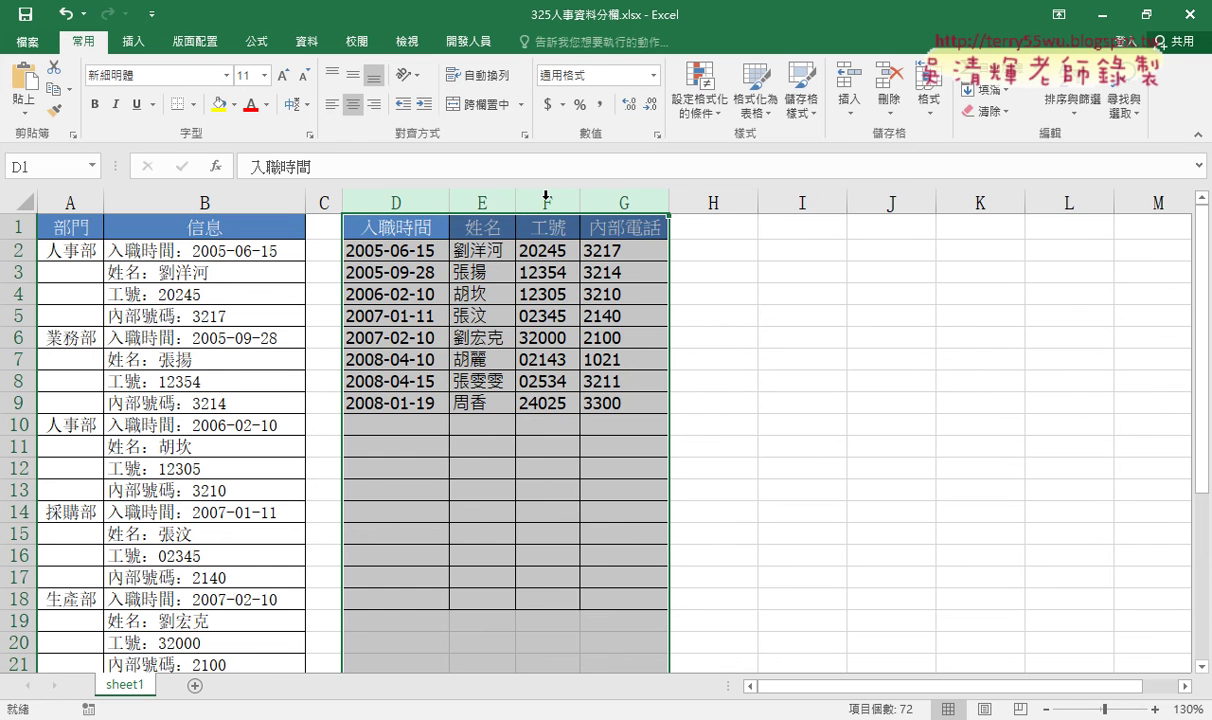
{"action": "left_click_drag", "start_coordinate": [361, 252], "coordinate": [607, 404]}
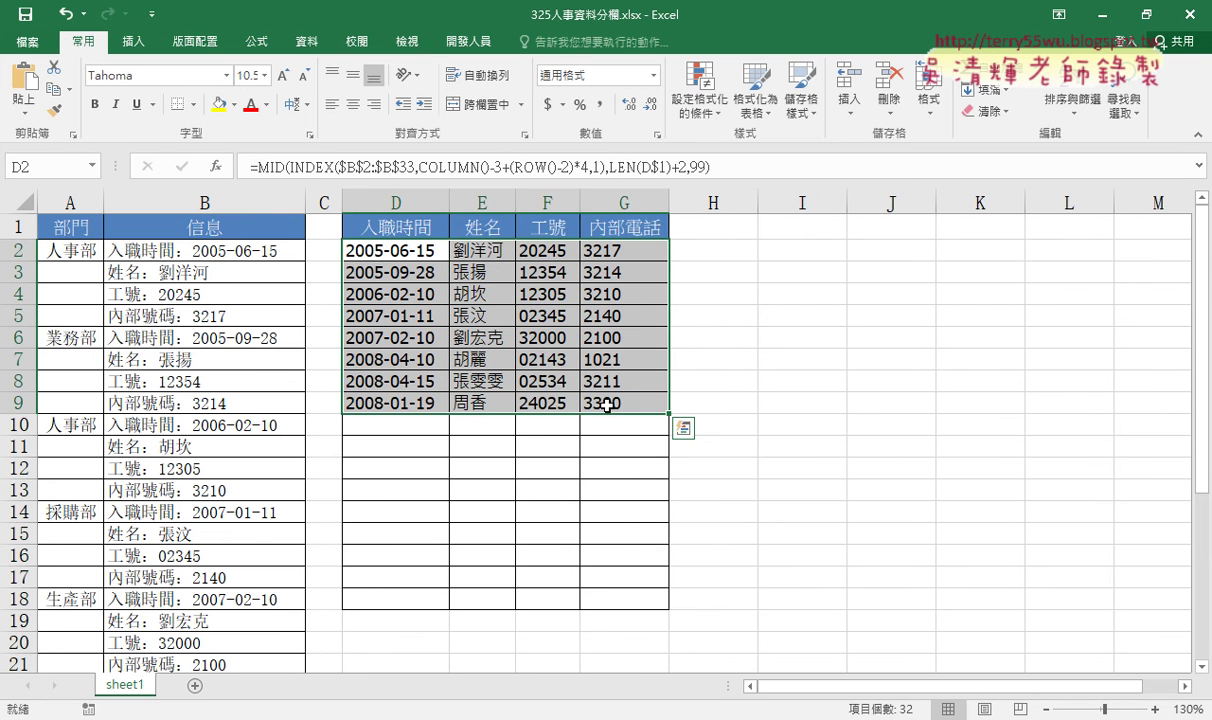
- Annotate column B's source entries with an arrow to the table, clear the ink, and switch to Google Docs
{"action": "left_click_drag", "start_coordinate": [160, 622], "coordinate": [150, 614]}
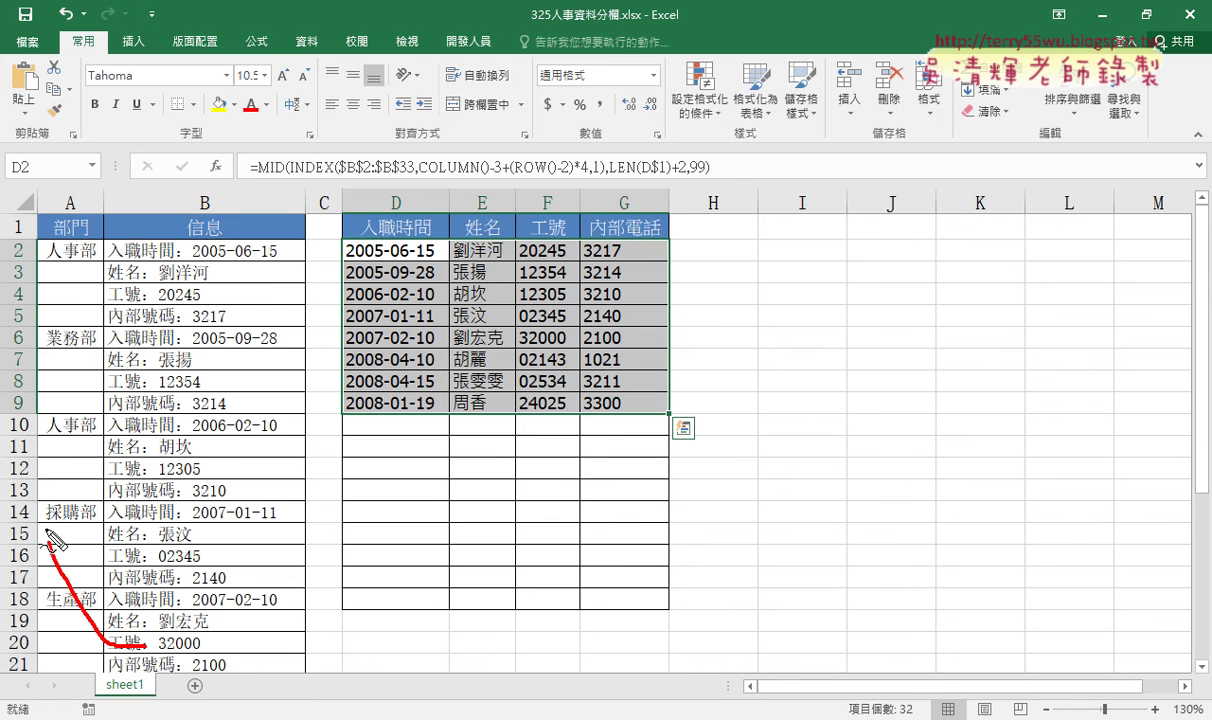
{"action": "left_click_drag", "start_coordinate": [228, 244], "coordinate": [515, 168]}
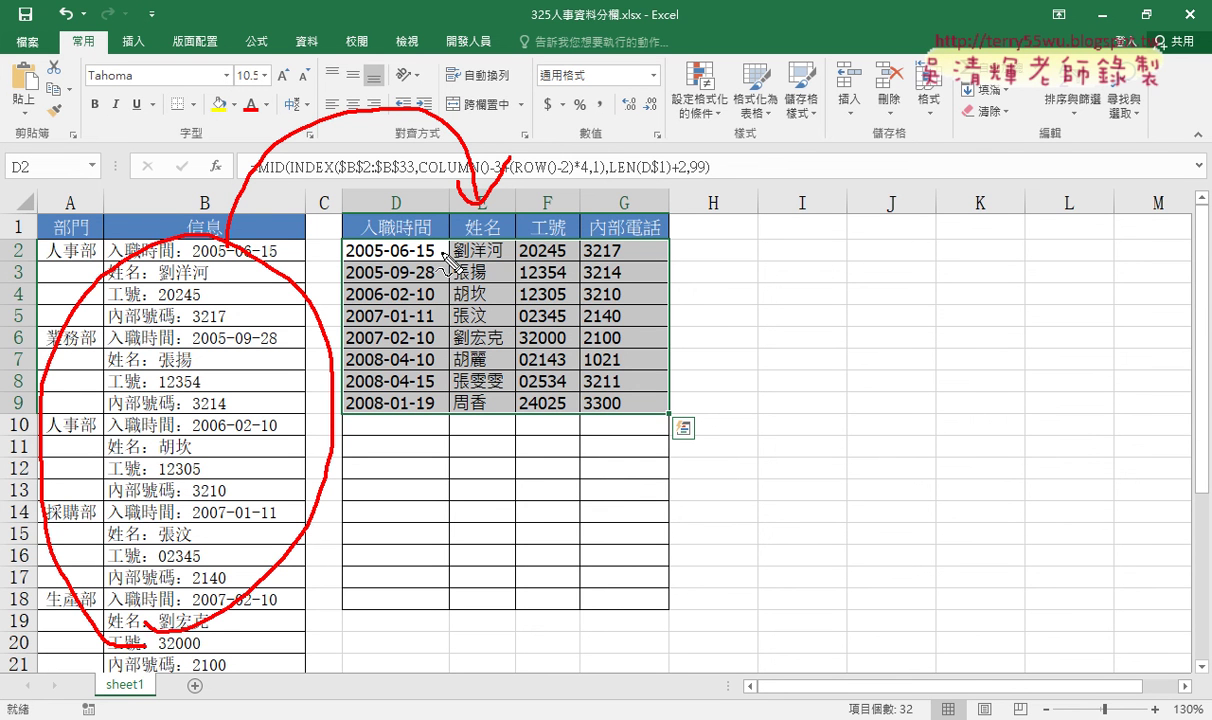
{"action": "mouse_move", "coordinate": [205, 262]}
{"action": "left_mouse_down"}
{"action": "mouse_move", "coordinate": [115, 273]}
{"action": "mouse_move", "coordinate": [193, 287]}
{"action": "left_mouse_up"}
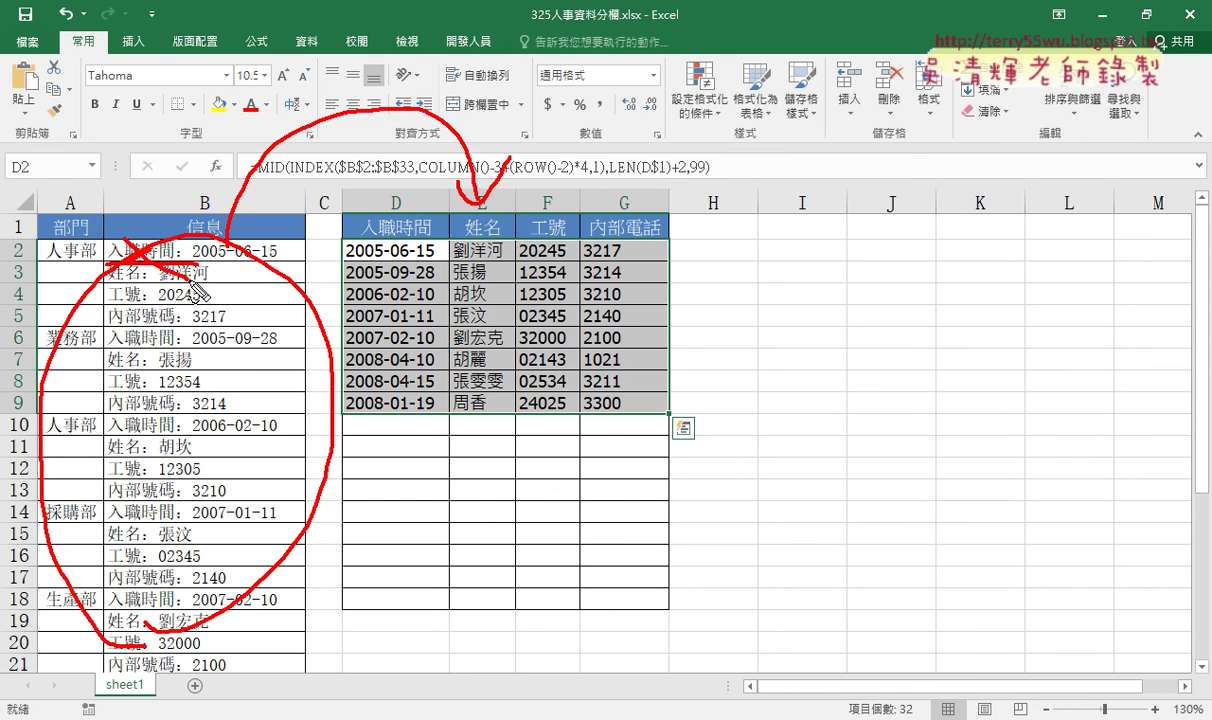
{"action": "key", "text": "Escape"}
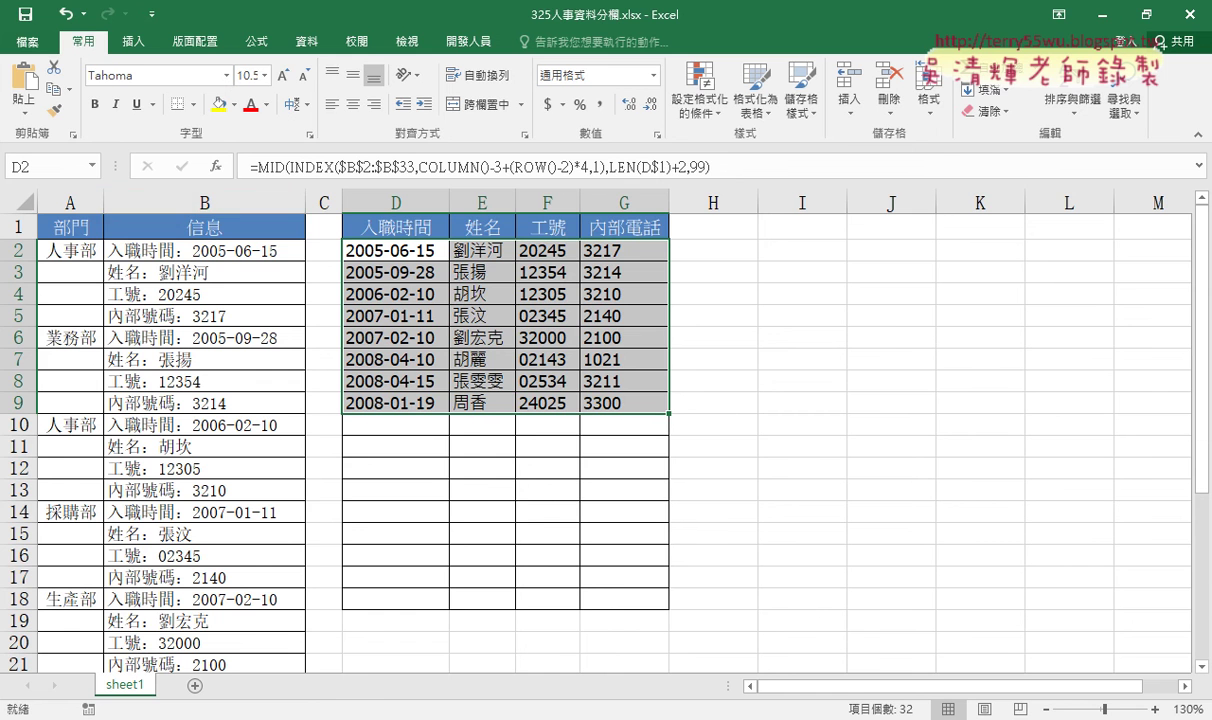
{"action": "key", "text": "alt+Tab"}
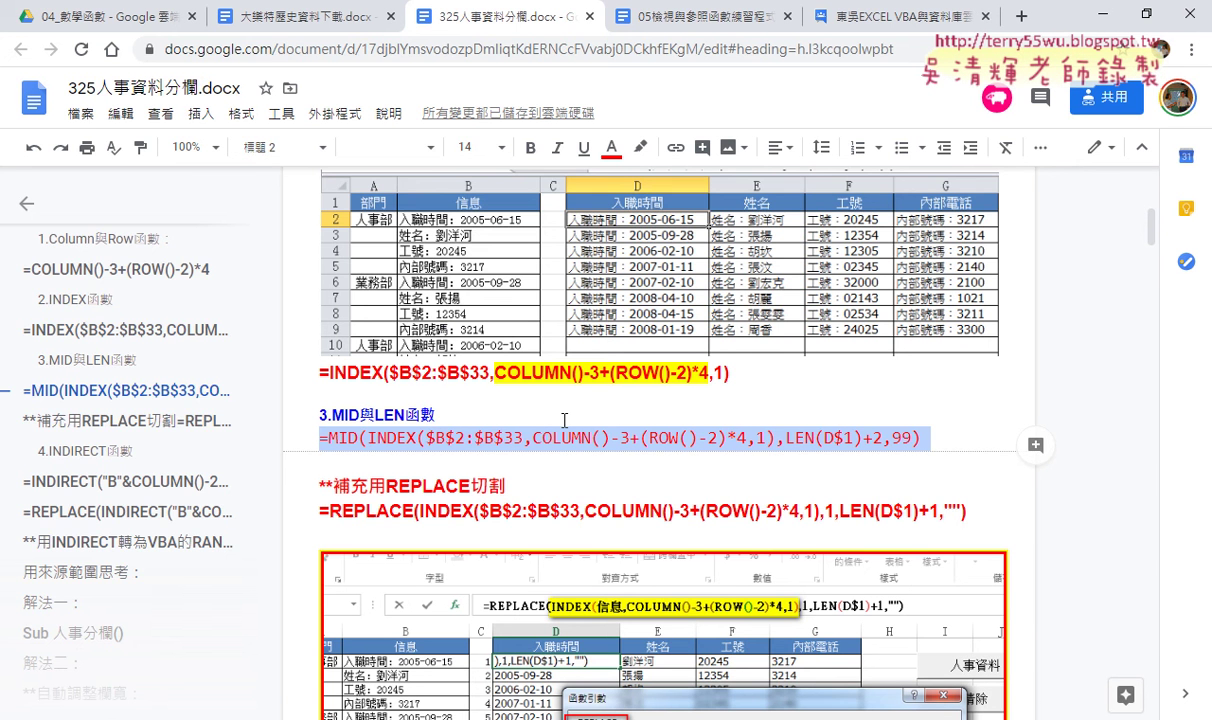
{"action": "left_click_drag", "start_coordinate": [323, 419], "coordinate": [1005, 414]}
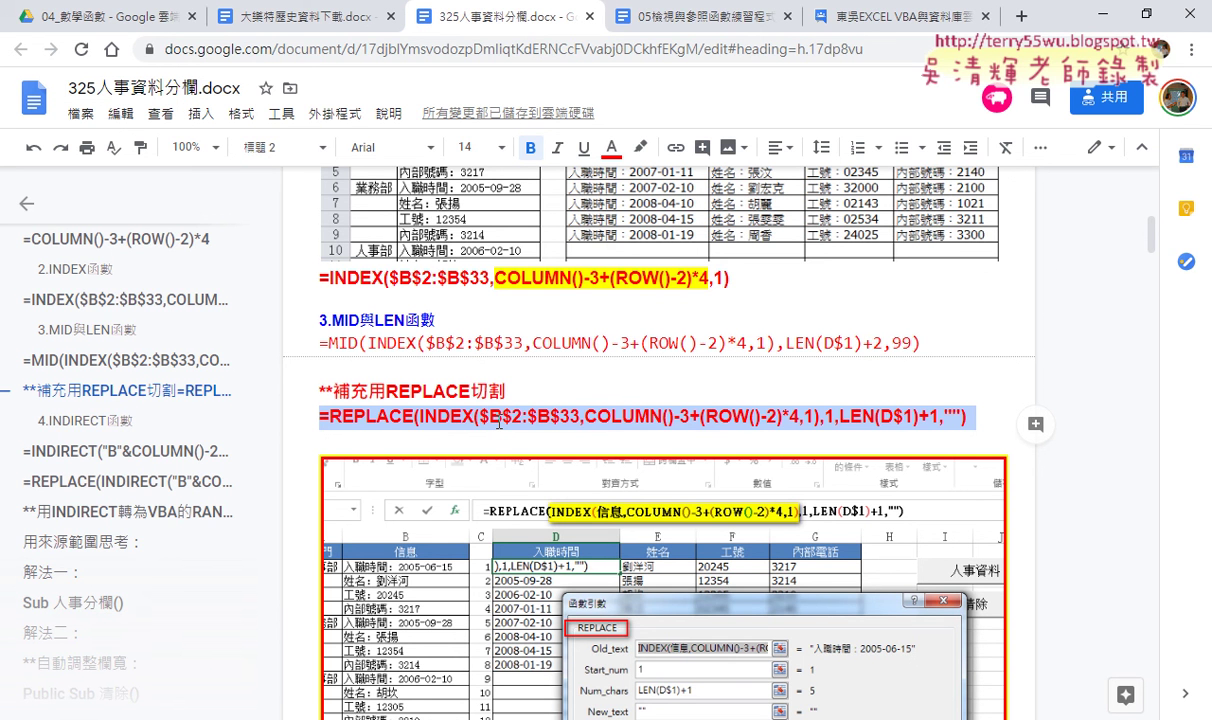
{"action": "scroll", "coordinate": [499, 423], "scroll_direction": "down", "scroll_amount": 2}
{"action": "scroll", "coordinate": [499, 423], "scroll_direction": "down", "scroll_amount": 1}
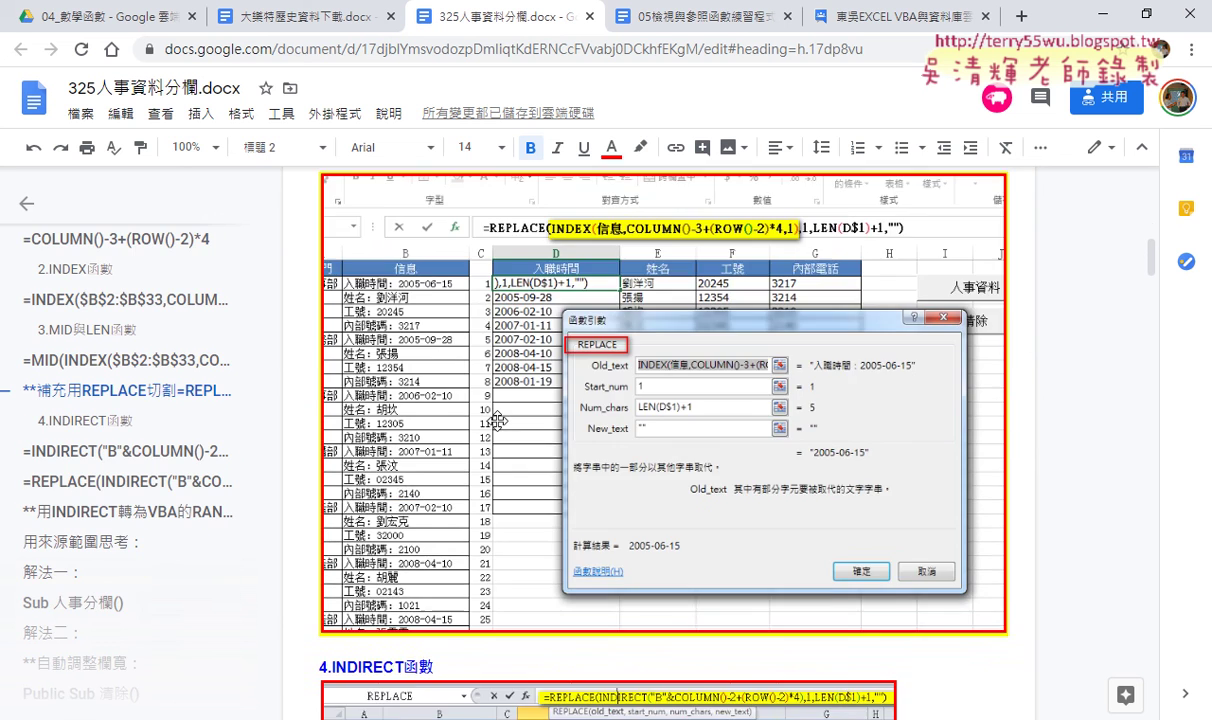
{"action": "scroll", "coordinate": [499, 423], "scroll_direction": "down", "scroll_amount": 1}
{"action": "scroll", "coordinate": [499, 423], "scroll_direction": "down", "scroll_amount": 2}
{"action": "scroll", "coordinate": [497, 421], "scroll_direction": "down", "scroll_amount": 2}
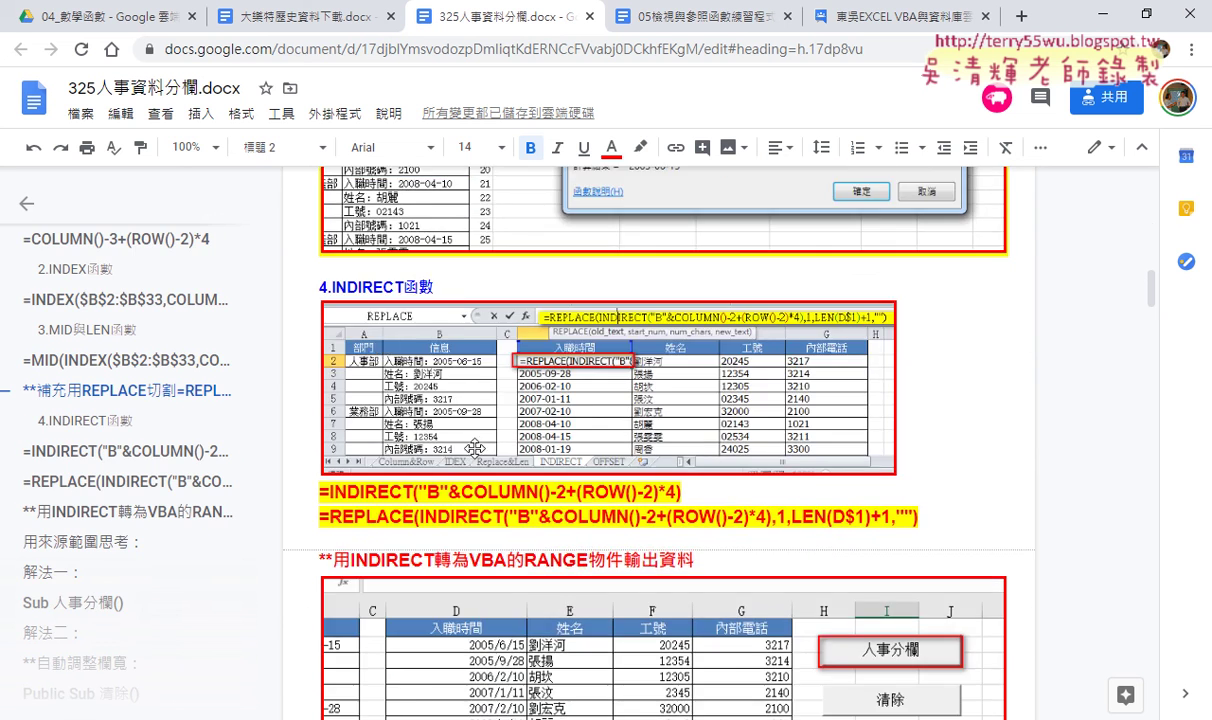
{"action": "scroll", "coordinate": [445, 425], "scroll_direction": "down", "scroll_amount": 1}
{"action": "scroll", "coordinate": [439, 456], "scroll_direction": "down", "scroll_amount": 2}
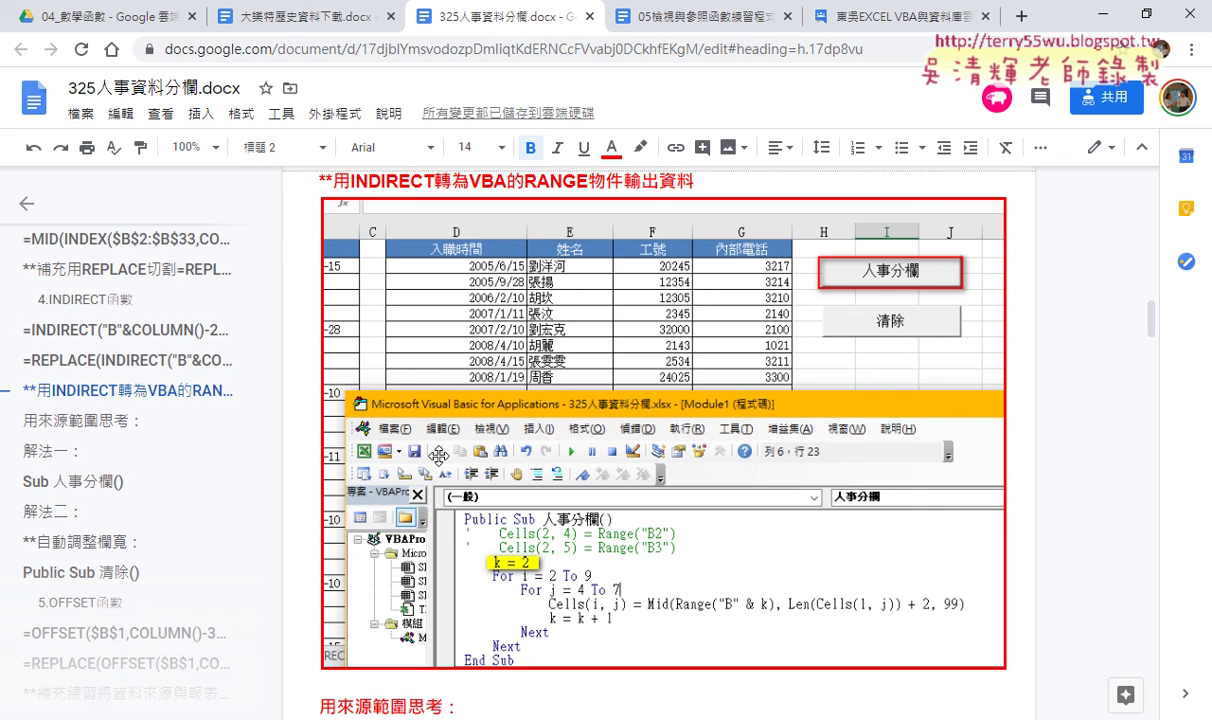
{"action": "scroll", "coordinate": [438, 456], "scroll_direction": "down", "scroll_amount": 2}
{"action": "scroll", "coordinate": [432, 462], "scroll_direction": "down", "scroll_amount": 1}
{"action": "scroll", "coordinate": [430, 470], "scroll_direction": "down", "scroll_amount": 1}
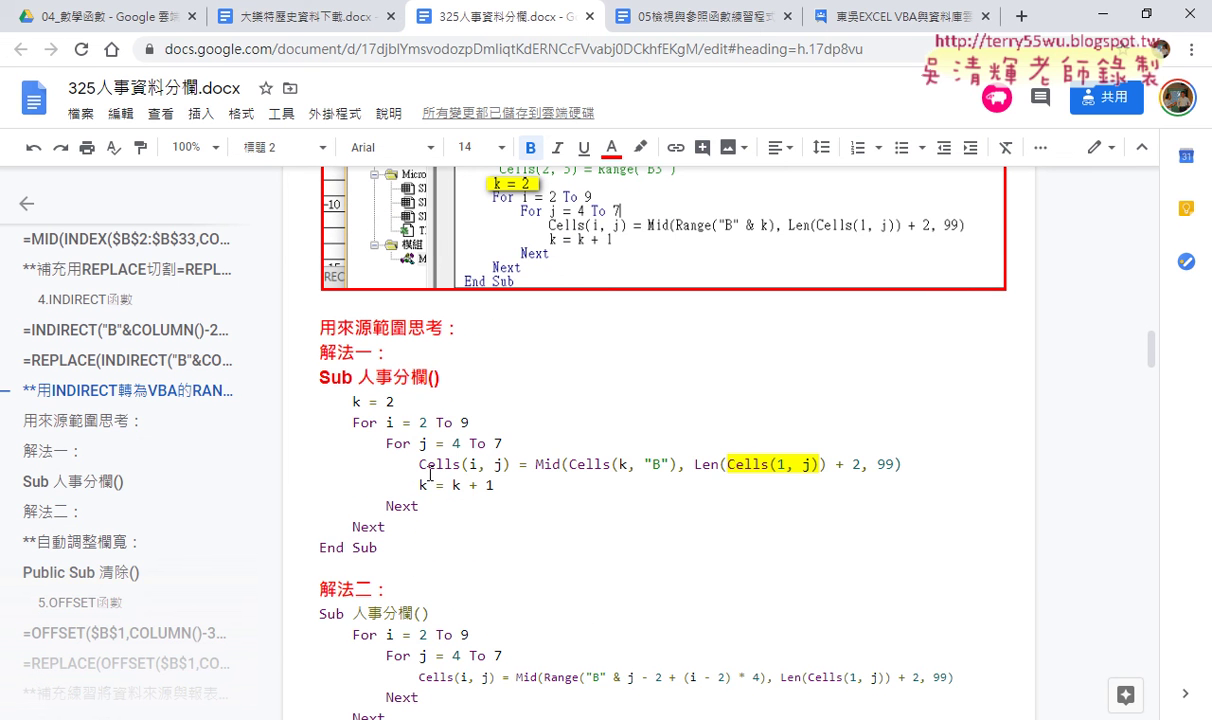
{"action": "left_click_drag", "start_coordinate": [378, 545], "coordinate": [306, 371]}
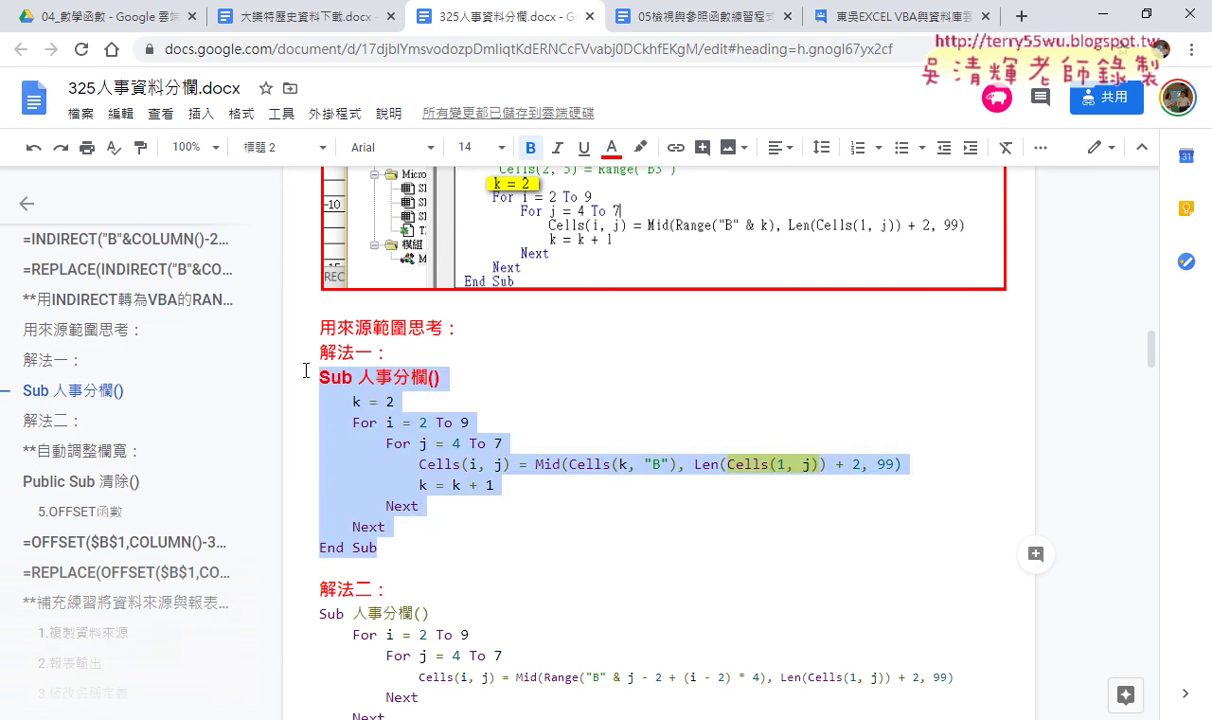
{"action": "left_click", "coordinate": [395, 422]}
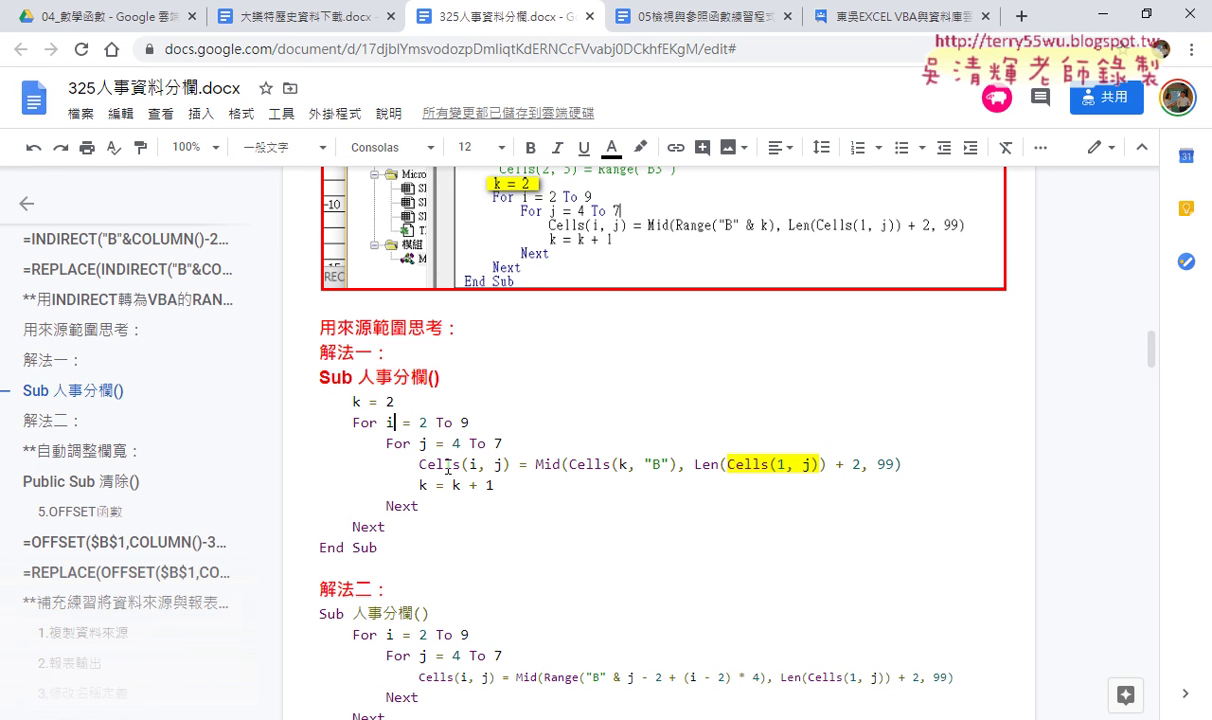
{"action": "left_click_drag", "start_coordinate": [353, 422], "coordinate": [502, 428]}
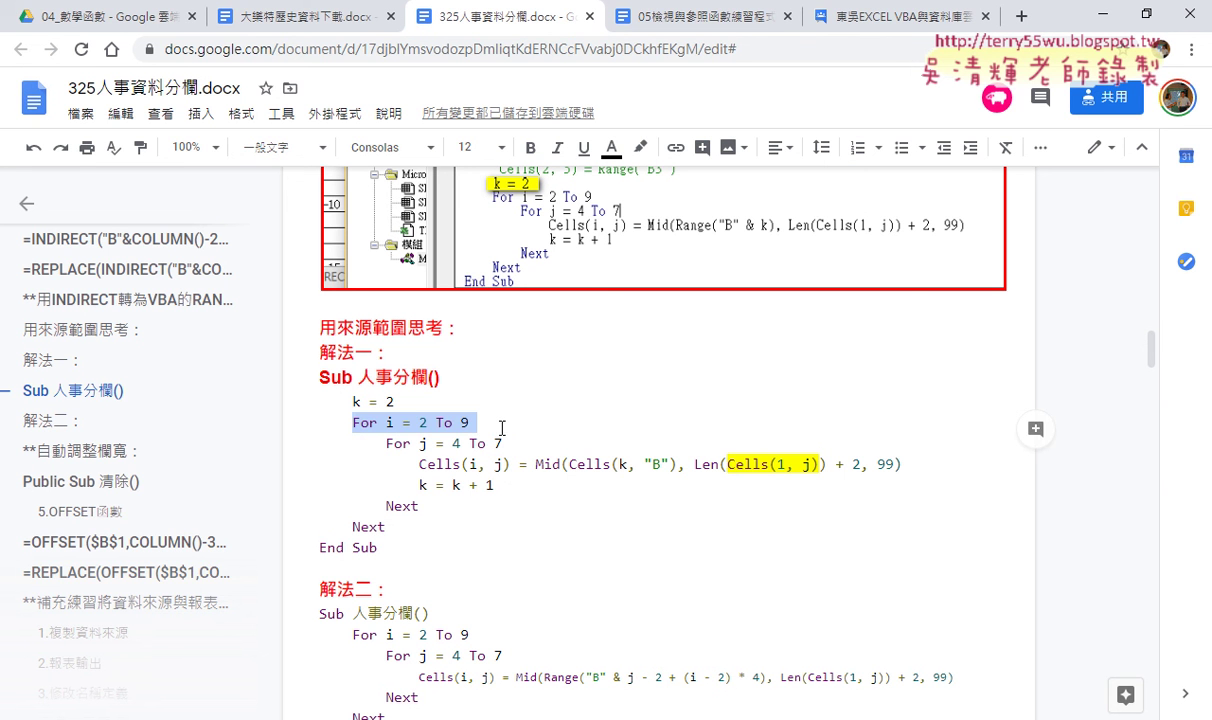
{"action": "left_click_drag", "start_coordinate": [396, 402], "coordinate": [346, 402]}
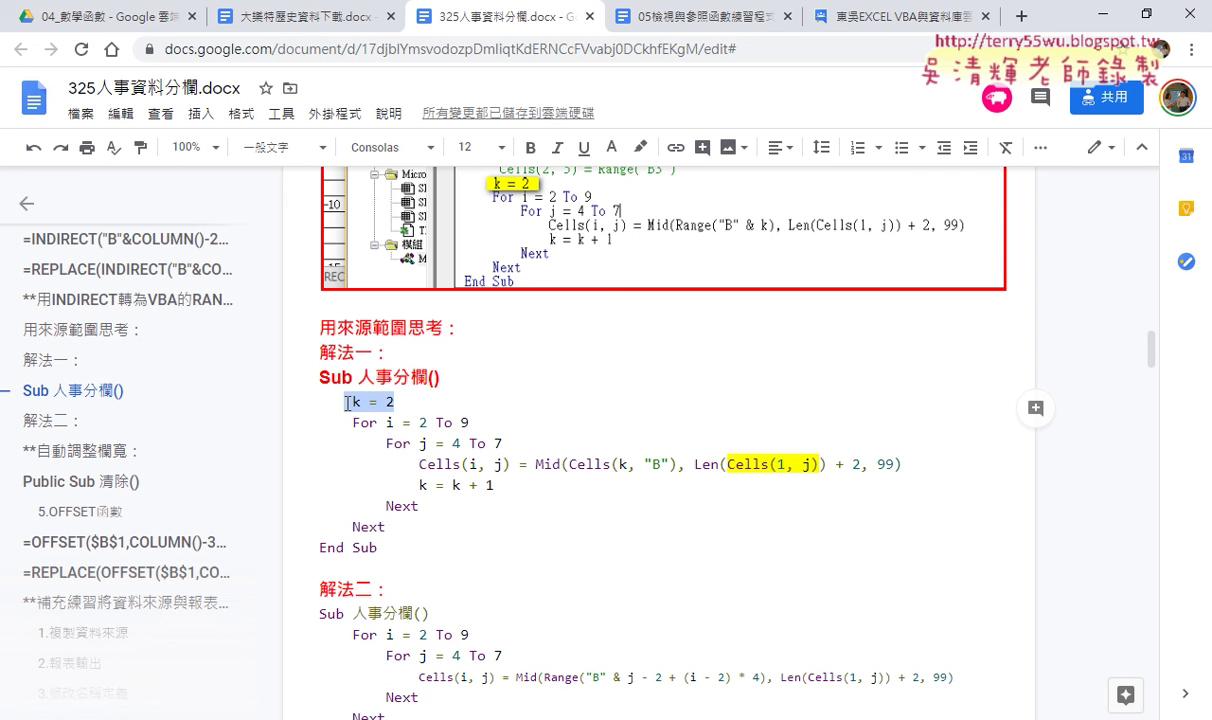